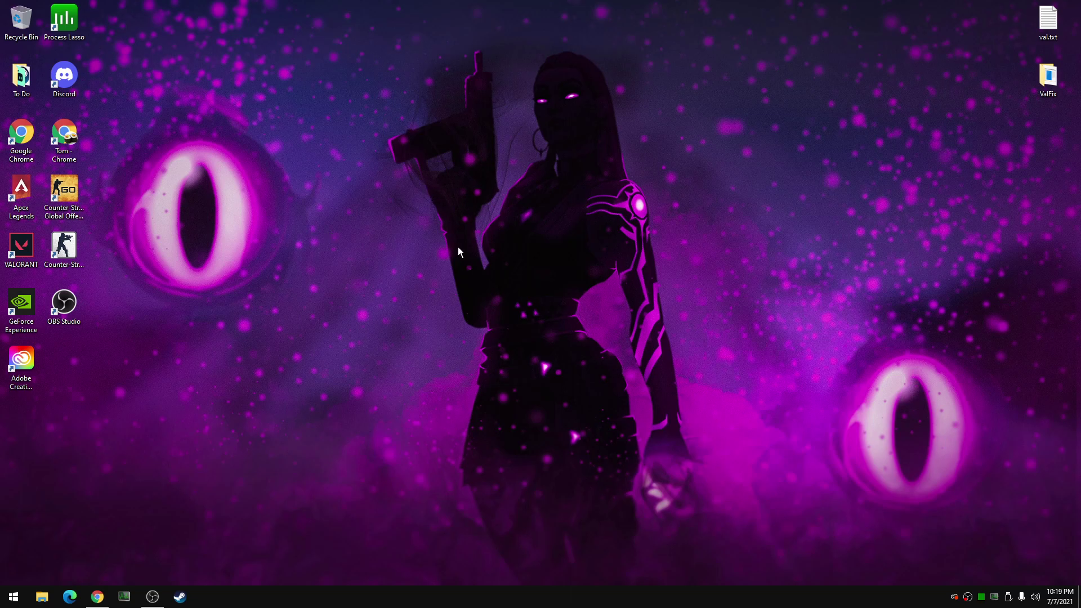
- Launch NVIDIA Control Panel from the desktop menu and go to Adjust image settings with preview
right_click(510, 223)
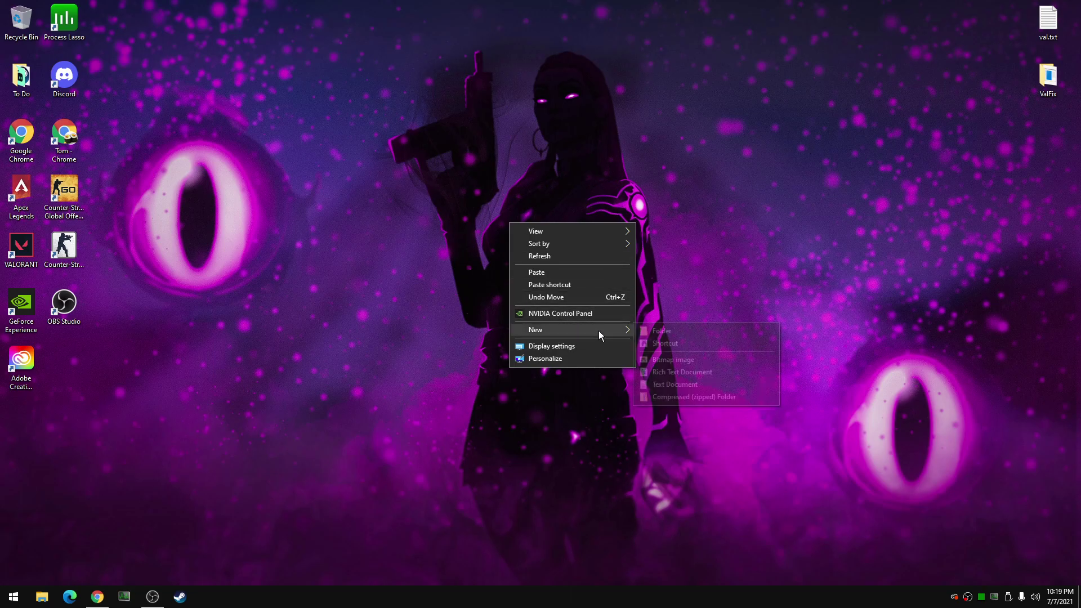
left_click(550, 314)
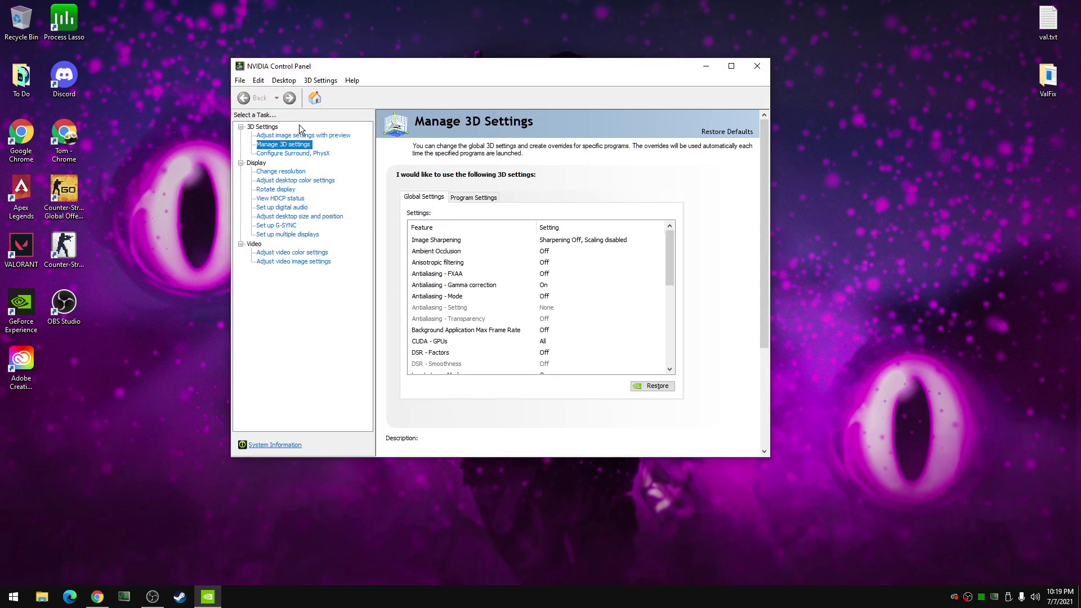
left_click(284, 136)
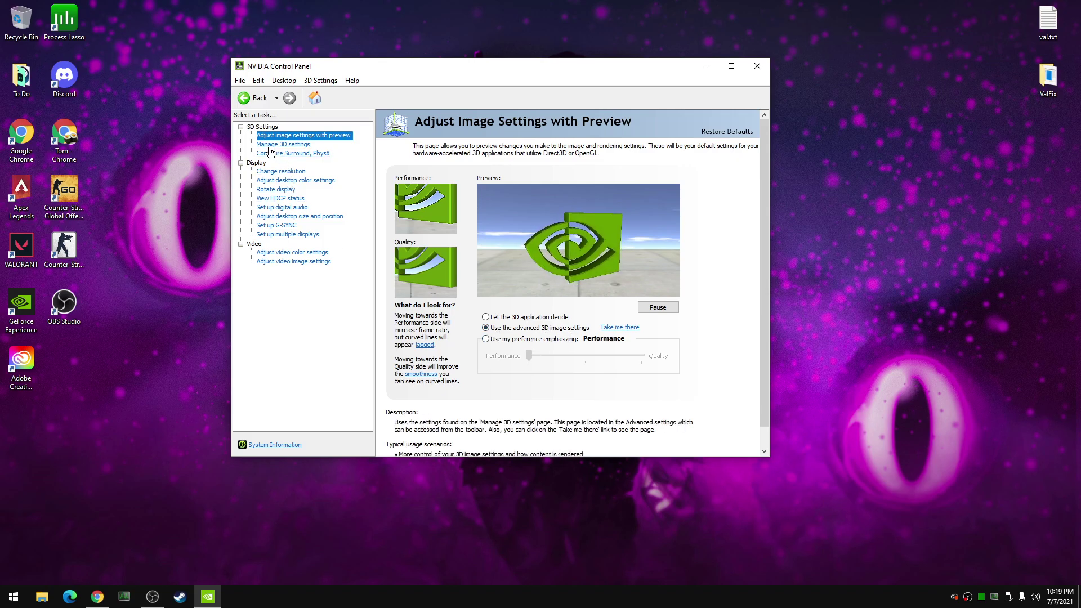
- Show Manage 3D settings and scroll the Global Settings list down to the Virtual Reality entries
left_click(307, 145)
left_click_drag(668, 251, 691, 339)
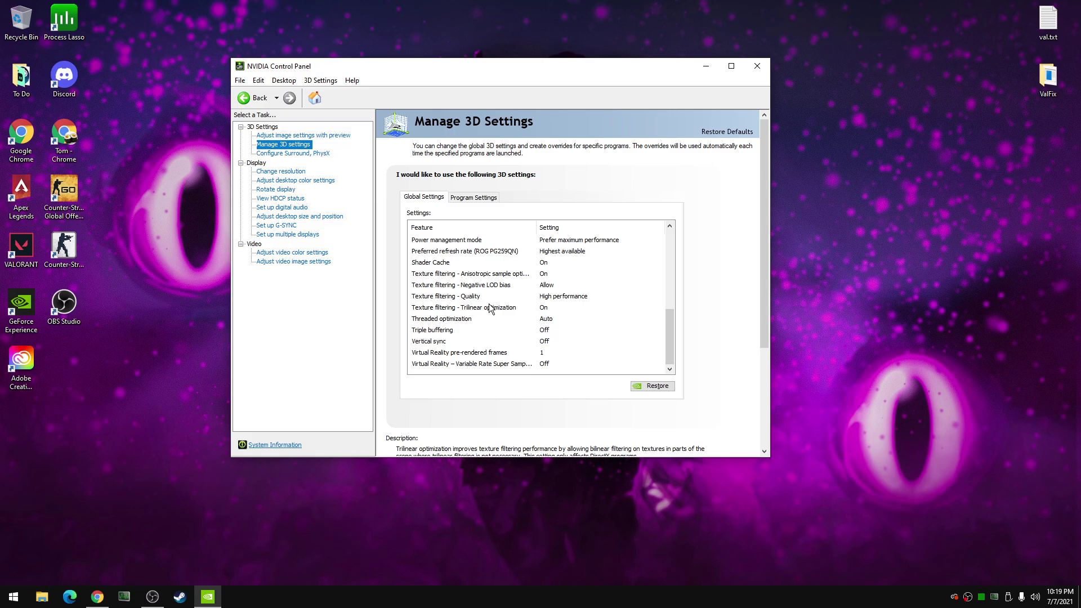
mouse_move(668, 351)
left_mouse_down()
mouse_move(669, 265)
mouse_move(678, 344)
left_mouse_up()
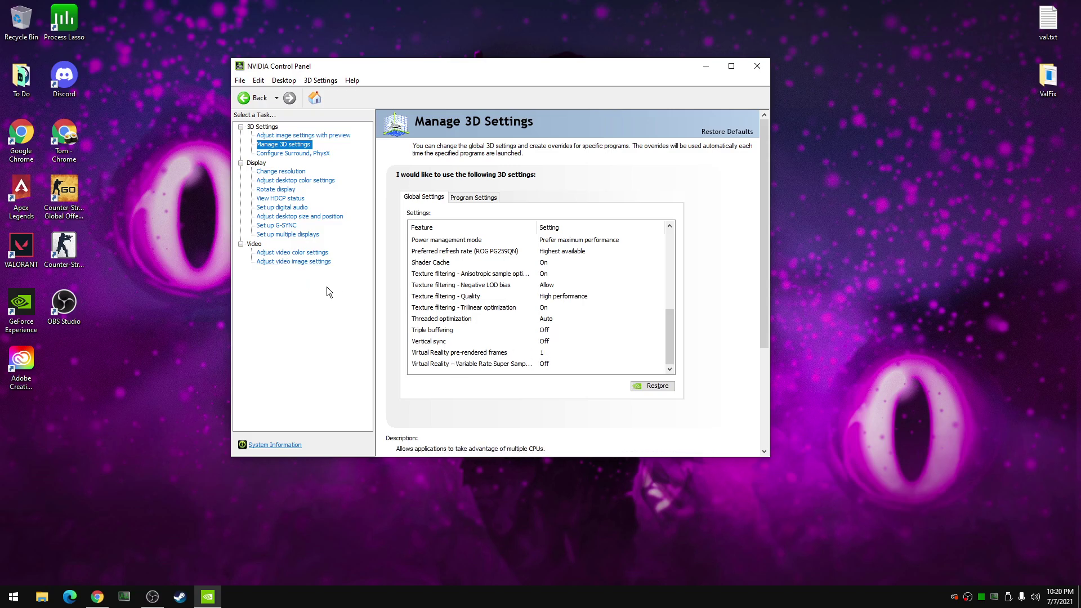
- View the Set up G-SYNC page, then switch to Adjust desktop size and position
left_click(276, 226)
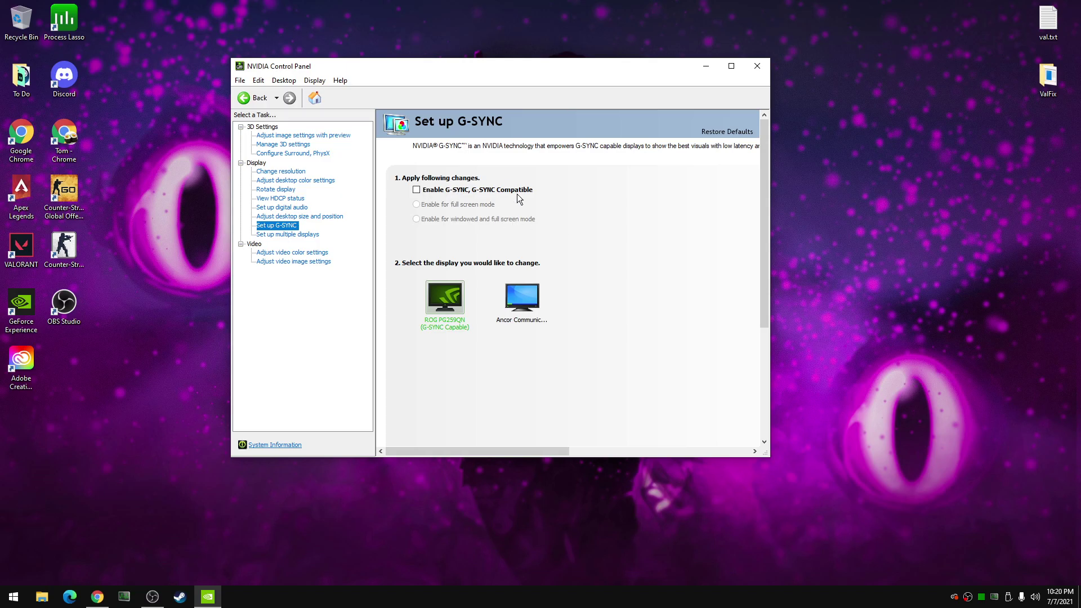
left_click(338, 216)
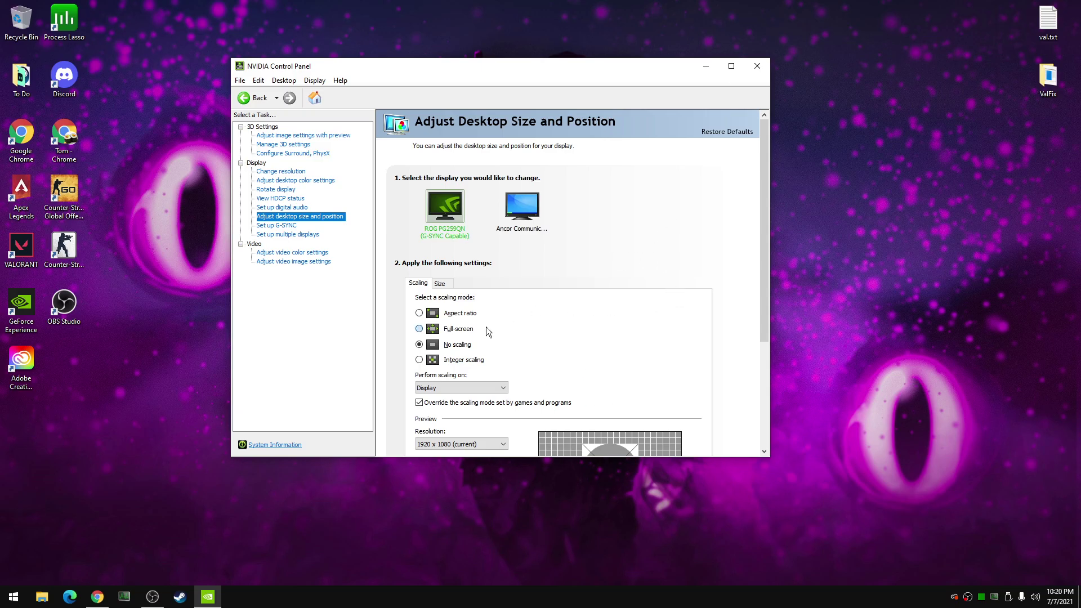
- Set the scaling mode to No scaling performed on the Display and apply it
left_click(458, 330)
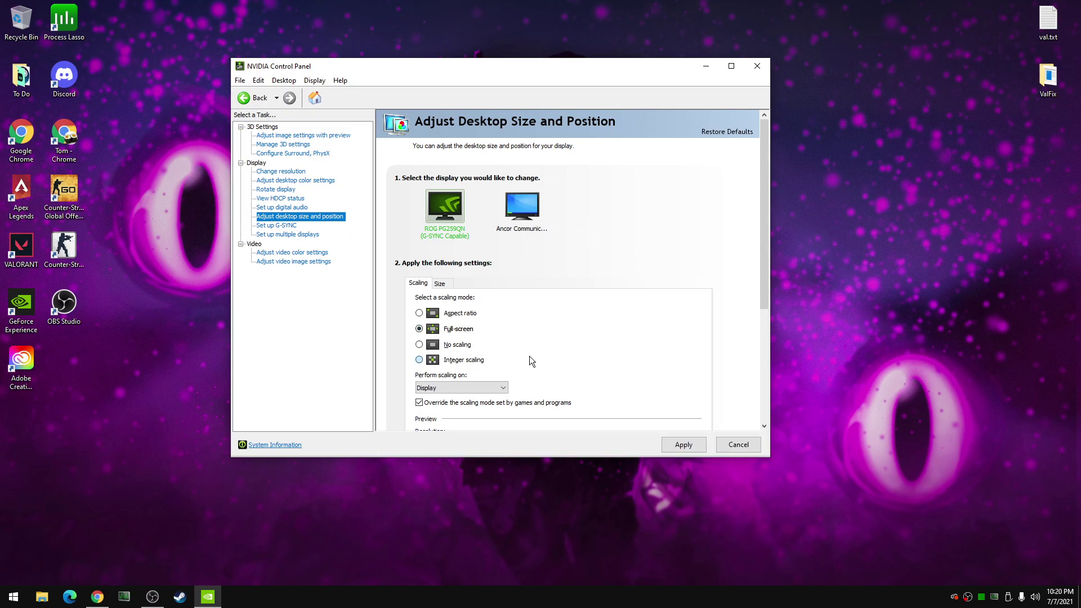
left_click(482, 345)
left_click(466, 332)
left_click(454, 345)
left_click(460, 389)
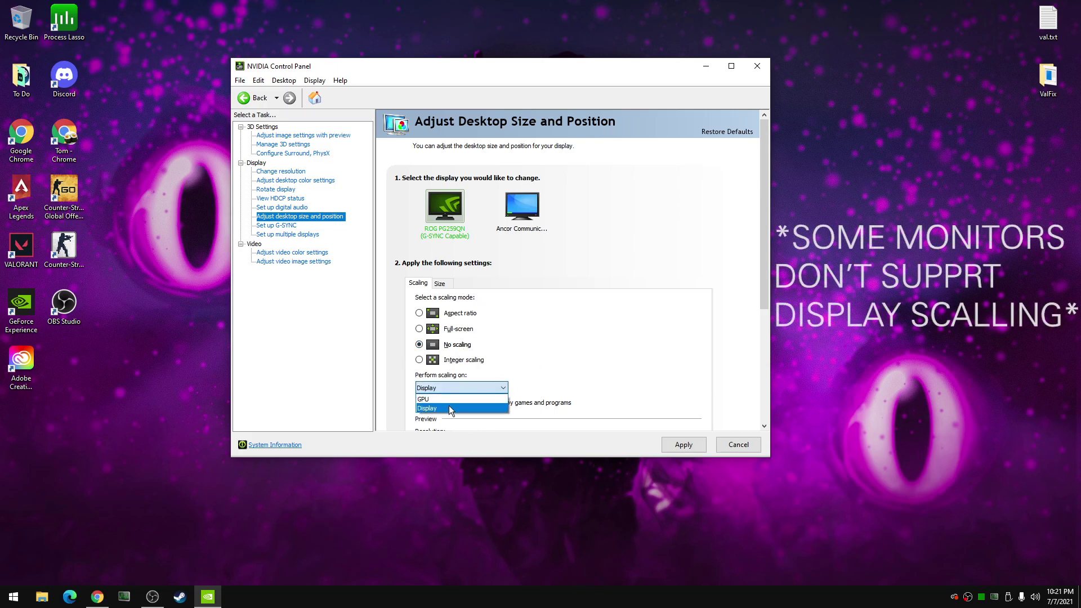
left_click(448, 406)
left_click(445, 390)
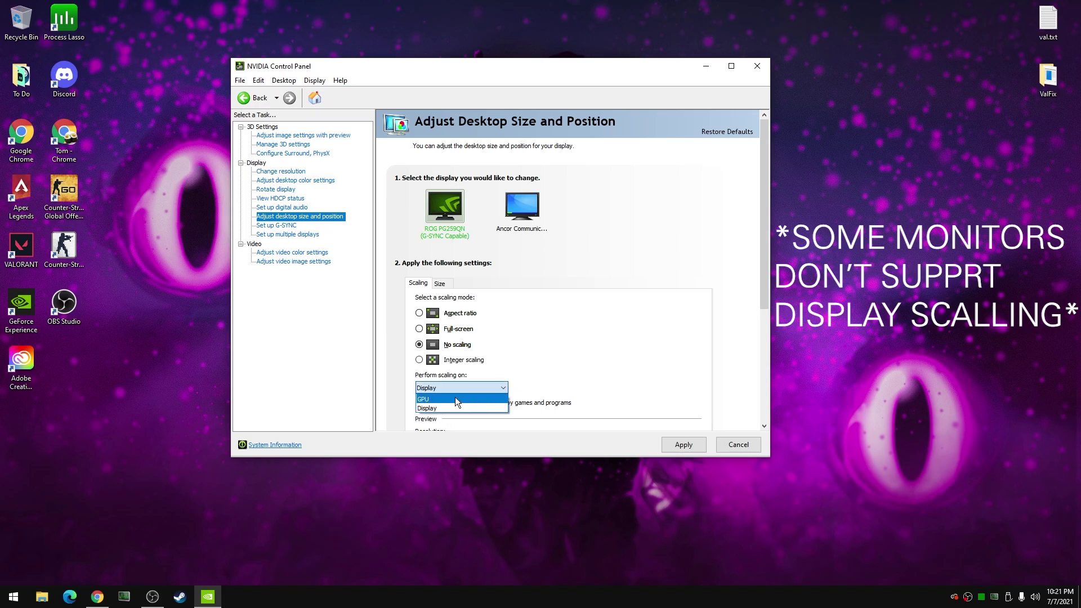
left_click(450, 408)
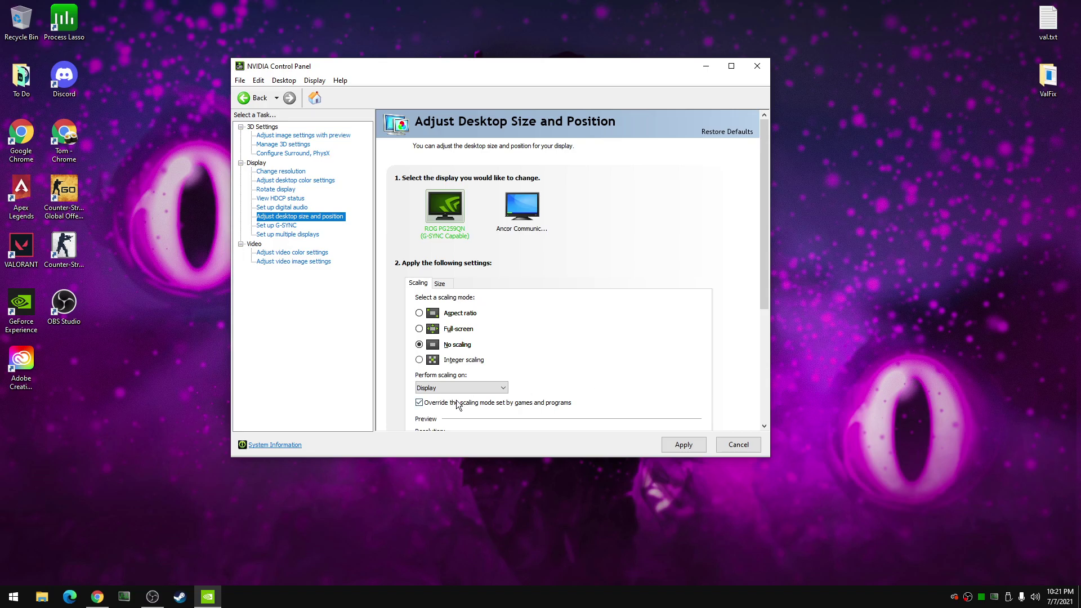
left_click(680, 444)
- Keep the PhysX processor on the GeForce RTX 3080 in Configure Surround, PhysX, then close the control panel
scroll(765, 276, "down", 3)
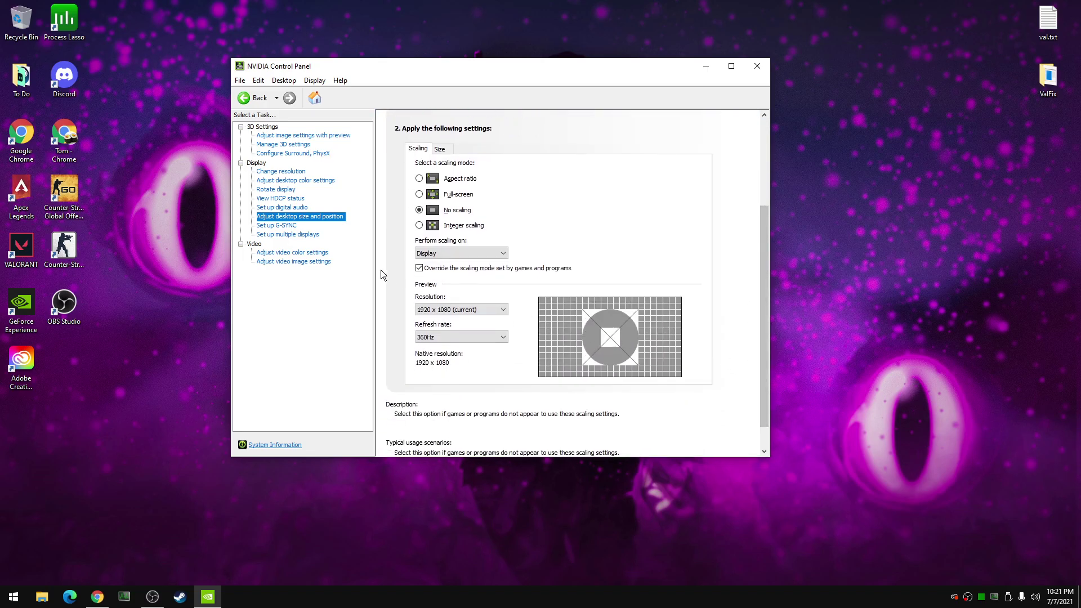
left_click(315, 153)
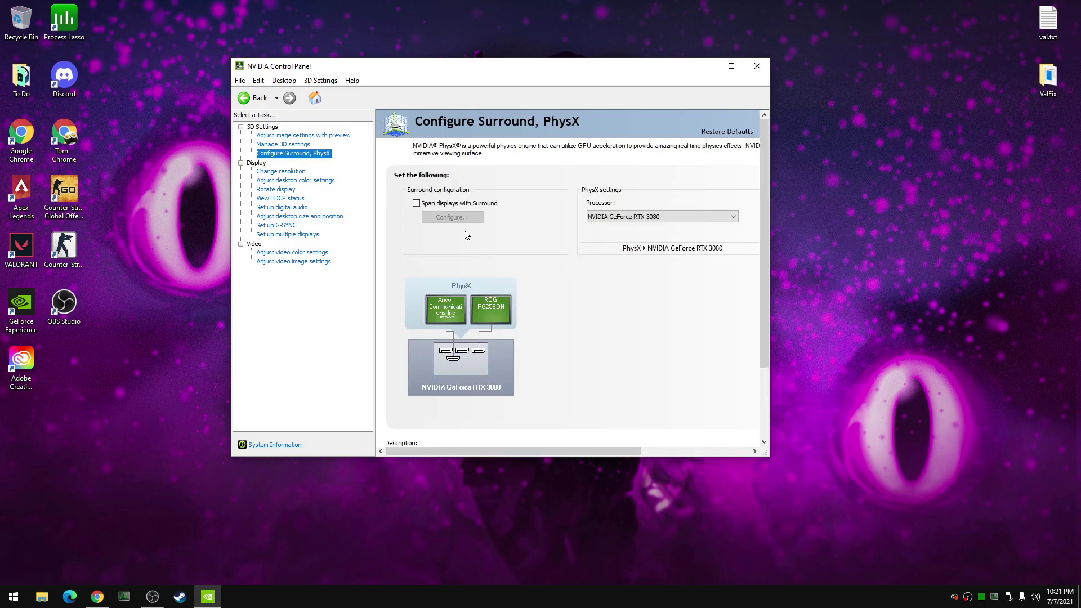
left_click(627, 220)
left_click(664, 234)
left_click(757, 66)
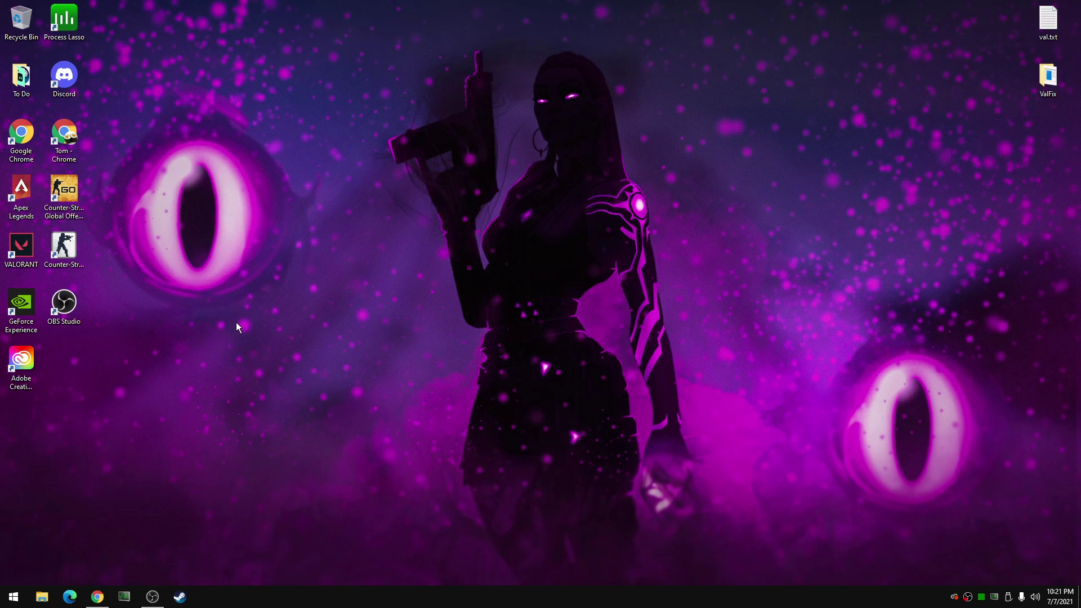
- Follow the VALORANT shortcut to Riot Games\VALORANT\live and select VALORANT.exe
right_click(31, 259)
left_click(73, 275)
left_click_drag(370, 237, 489, 106)
left_click(376, 194)
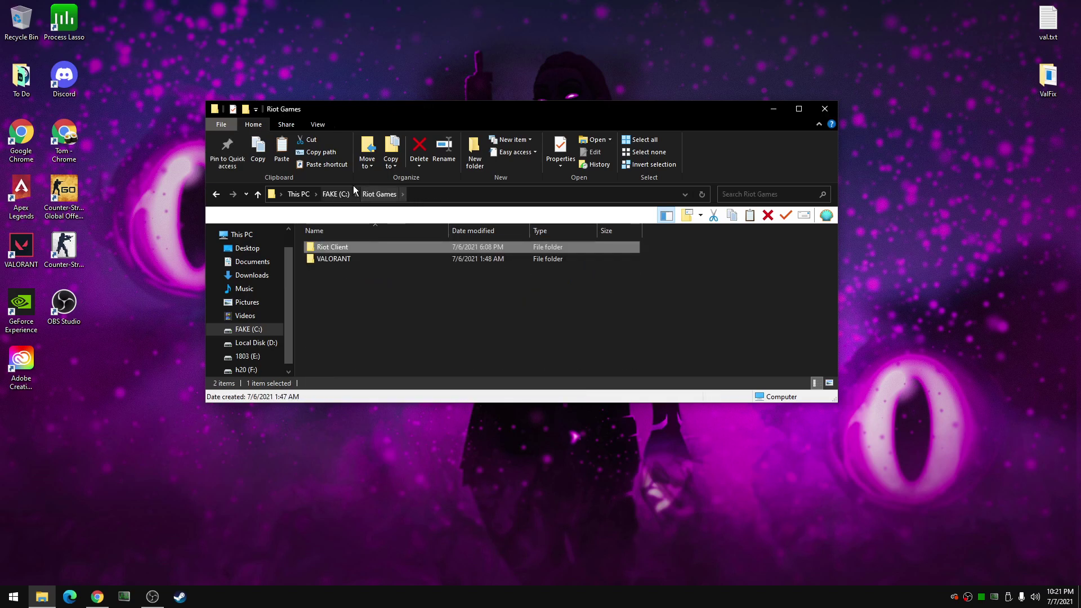
double_click(315, 260)
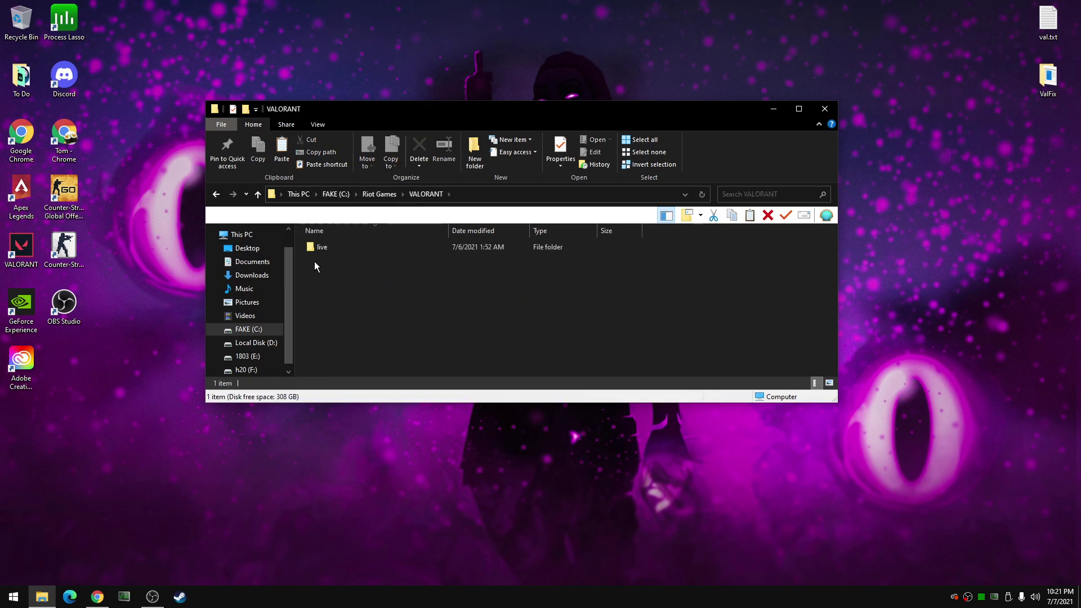
double_click(319, 248)
left_click(335, 294)
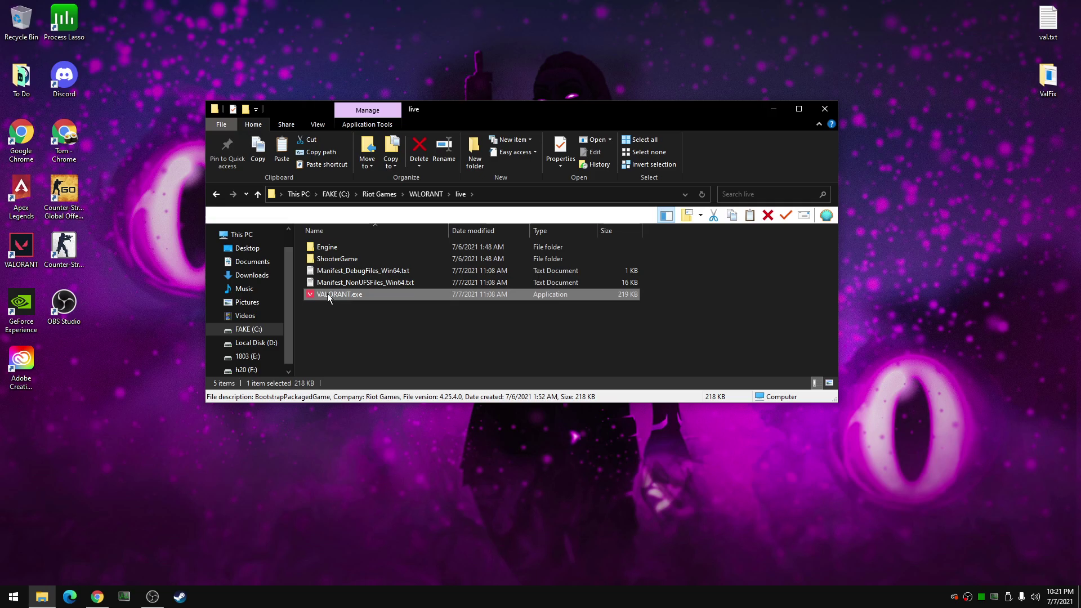
- Disable fullscreen optimizations and set the high DPI override to Application for VALORANT.exe, then apply
right_click(358, 296)
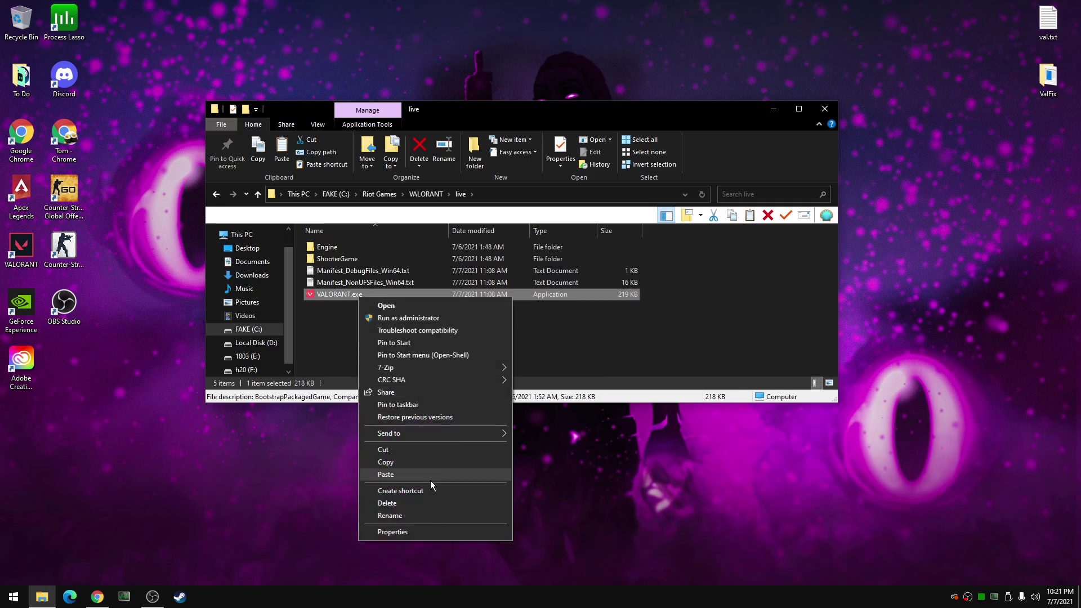
left_click(435, 533)
left_click(473, 194)
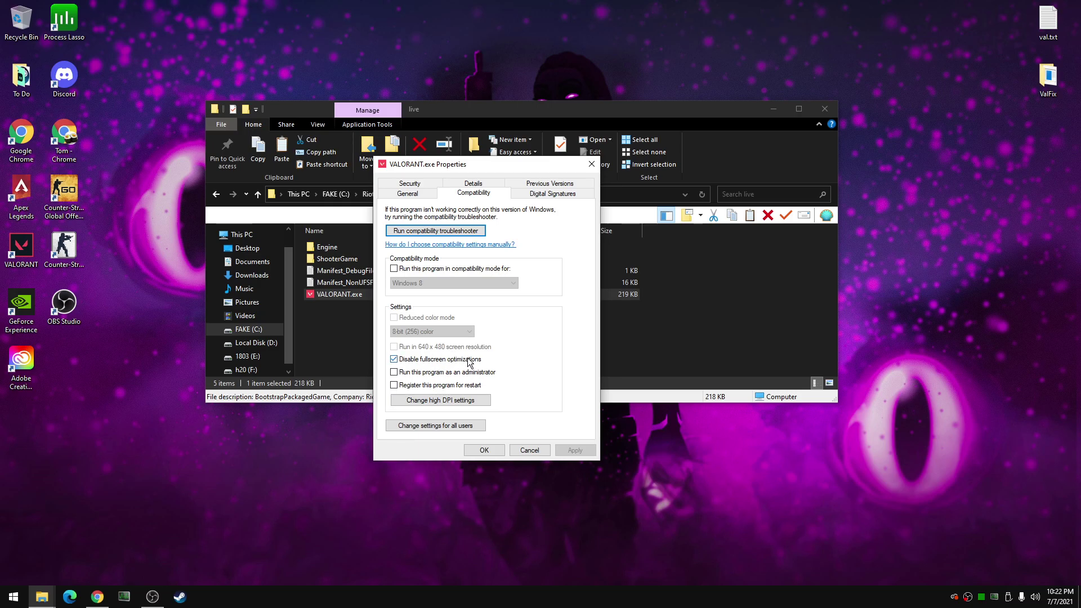
left_click(420, 397)
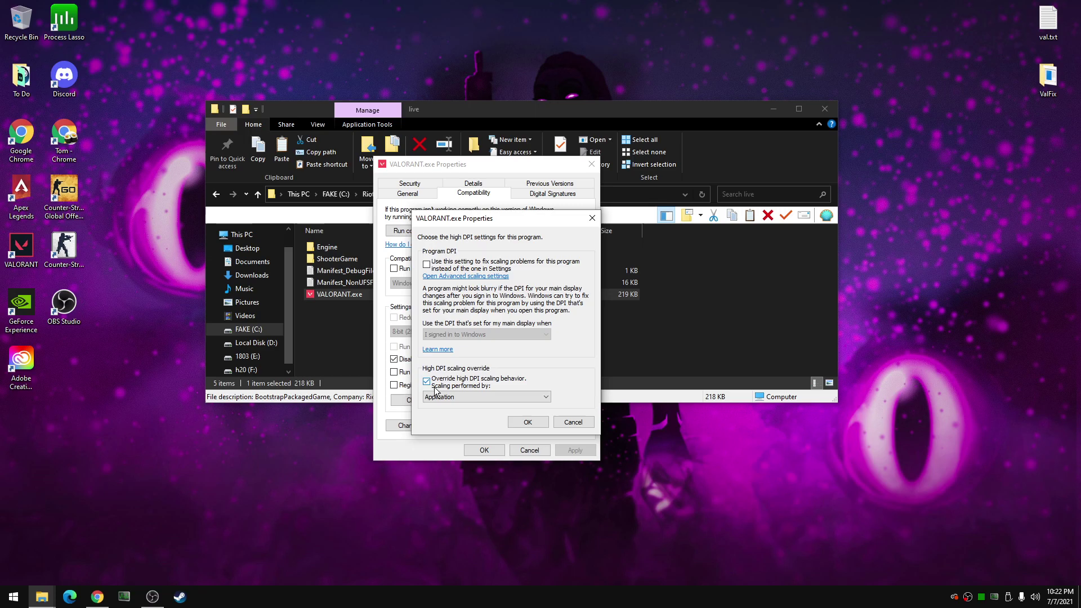
left_click(488, 396)
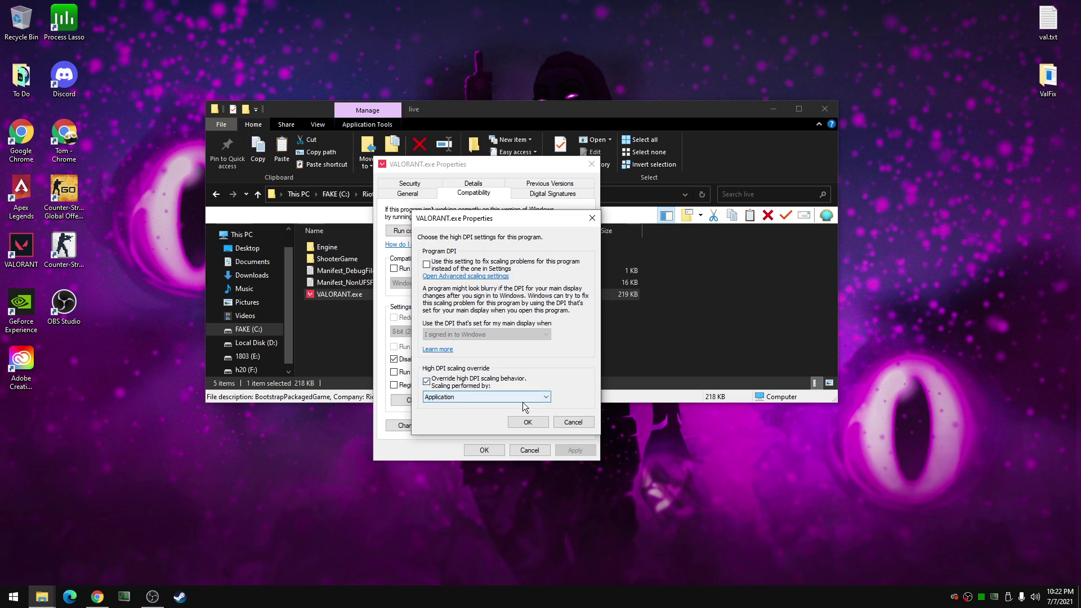
left_click(528, 422)
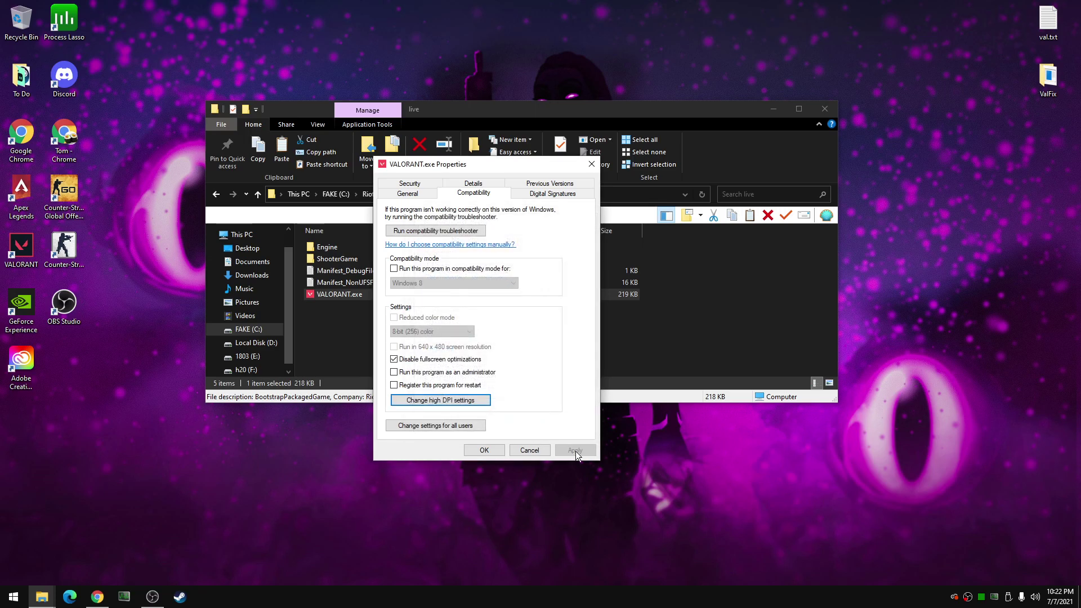
left_click(484, 450)
left_click(420, 353)
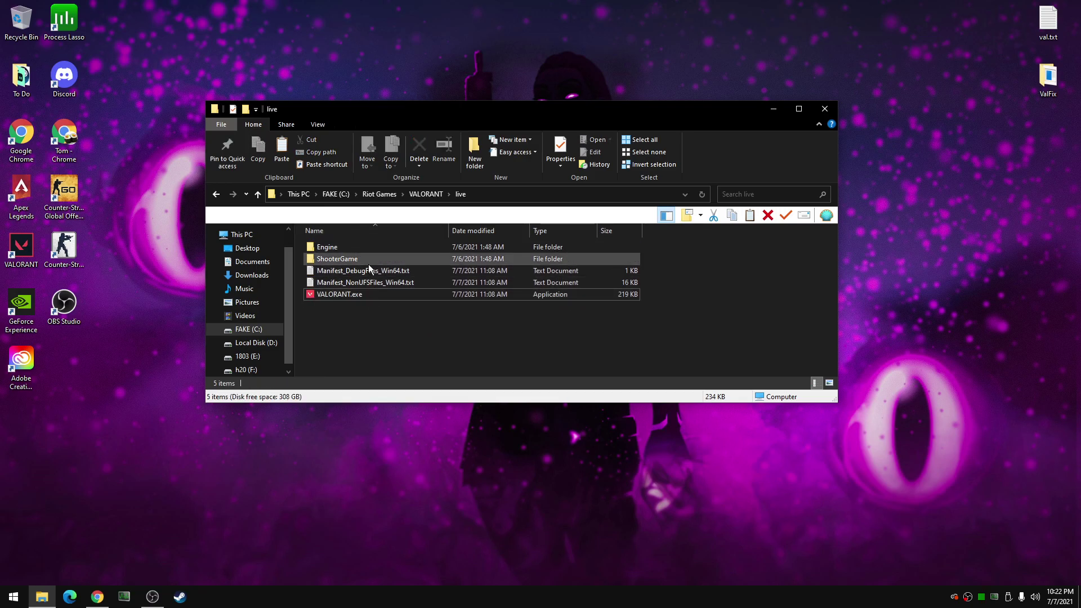
- Go to ShooterGame\Binaries\Win64 and select VALORANT-Win64-Shipping.exe
double_click(338, 259)
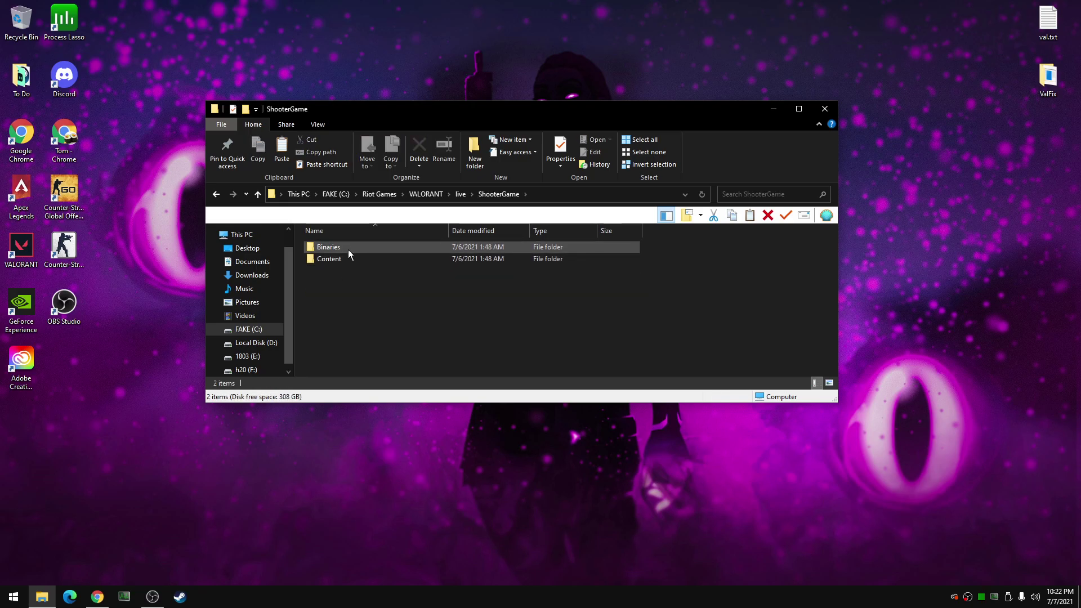
double_click(348, 249)
double_click(348, 247)
left_click(466, 294)
scroll(717, 280, "down", 13)
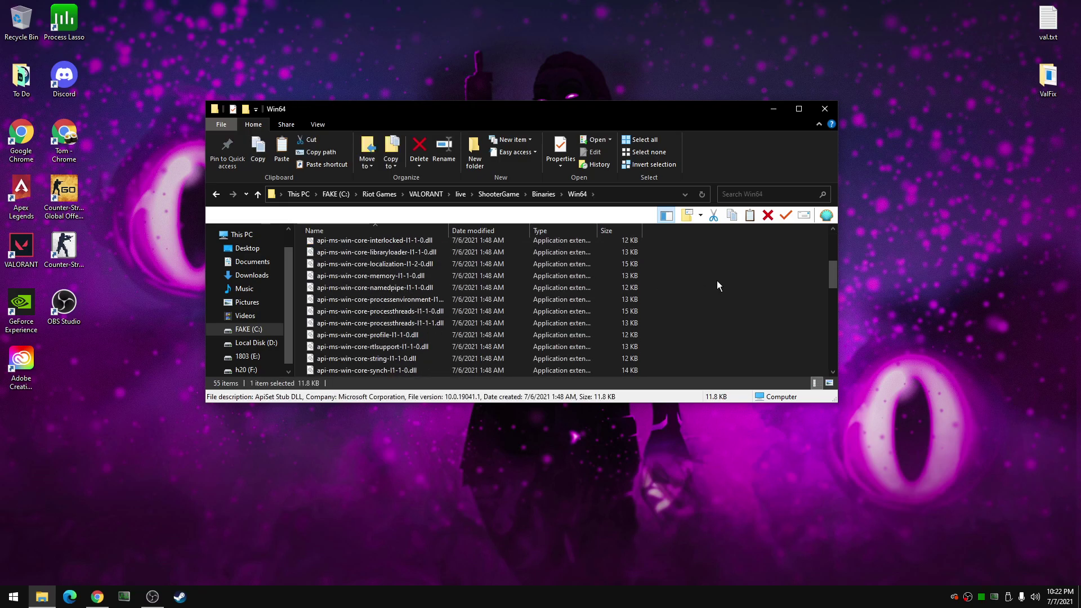
left_click(398, 335)
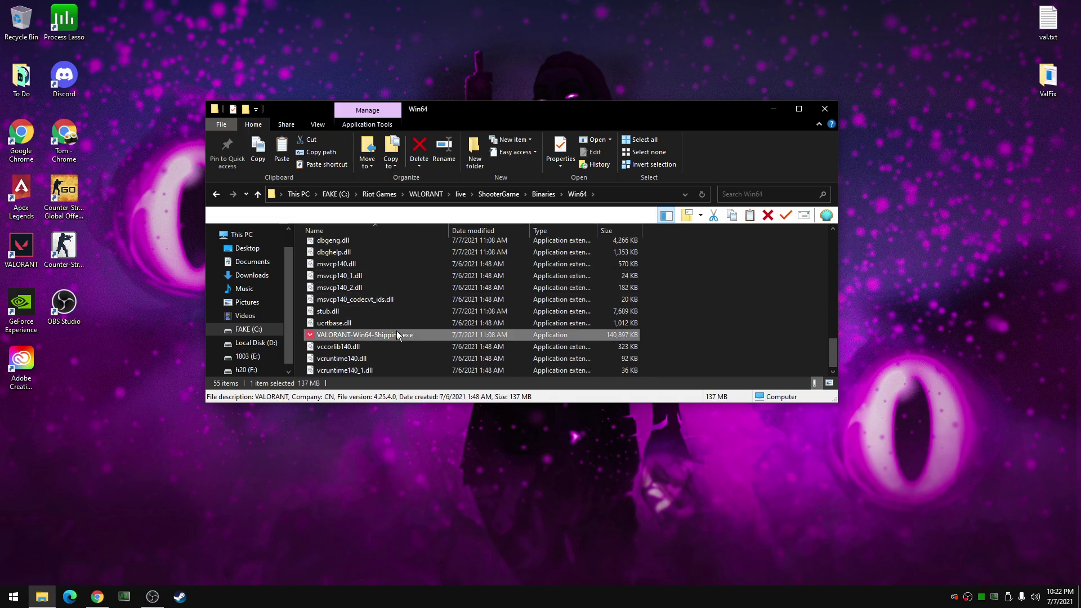
- Disable fullscreen optimizations and set an Application high DPI override for VALORANT-Win64-Shipping.exe
right_click(379, 334)
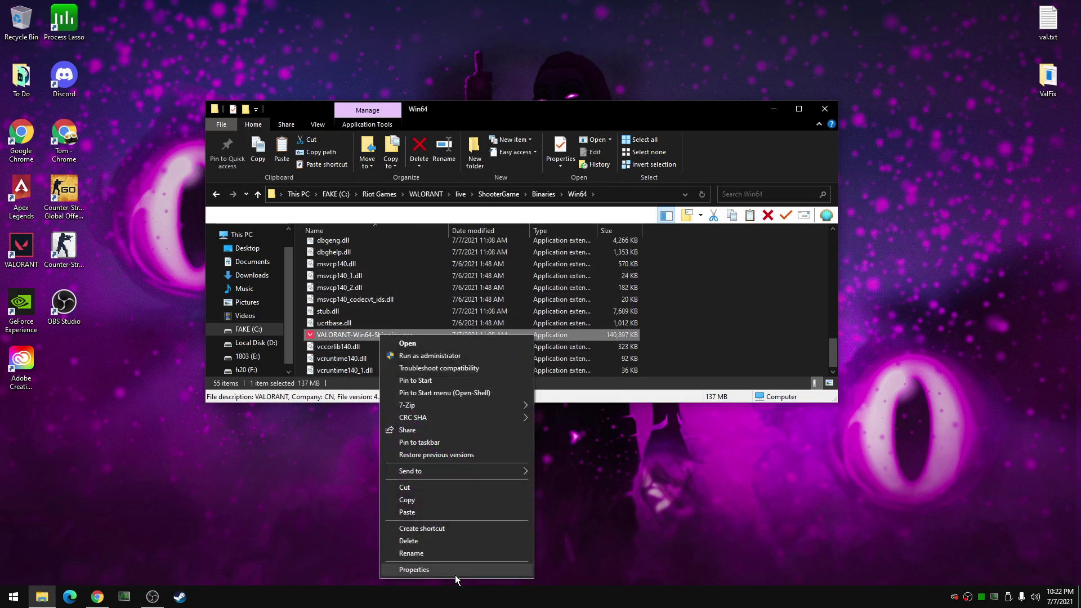
left_click(455, 576)
left_click(506, 312)
left_click_drag(522, 285, 548, 173)
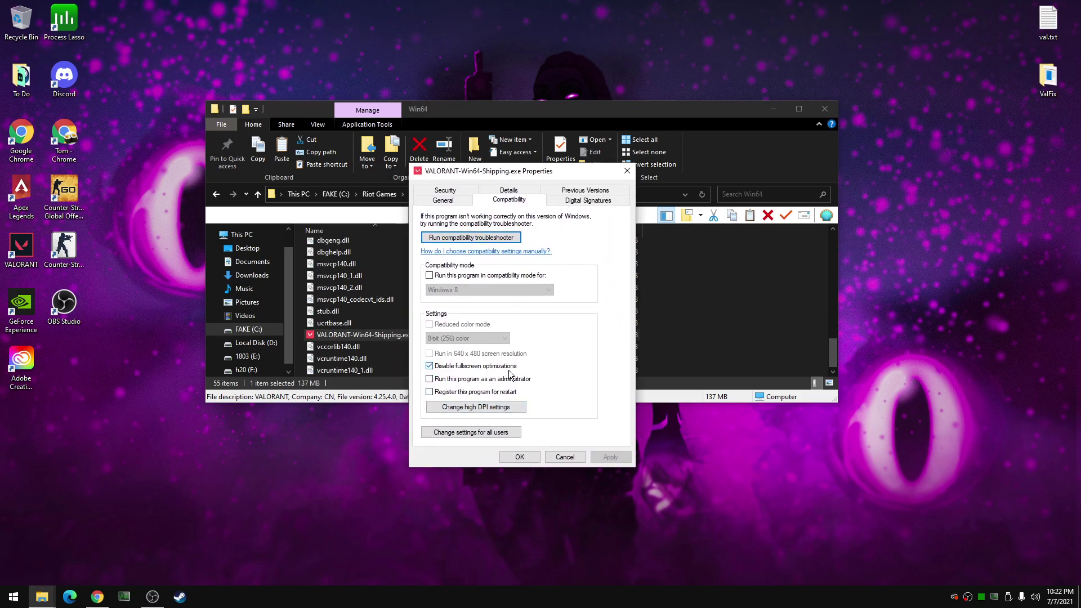
left_click(475, 406)
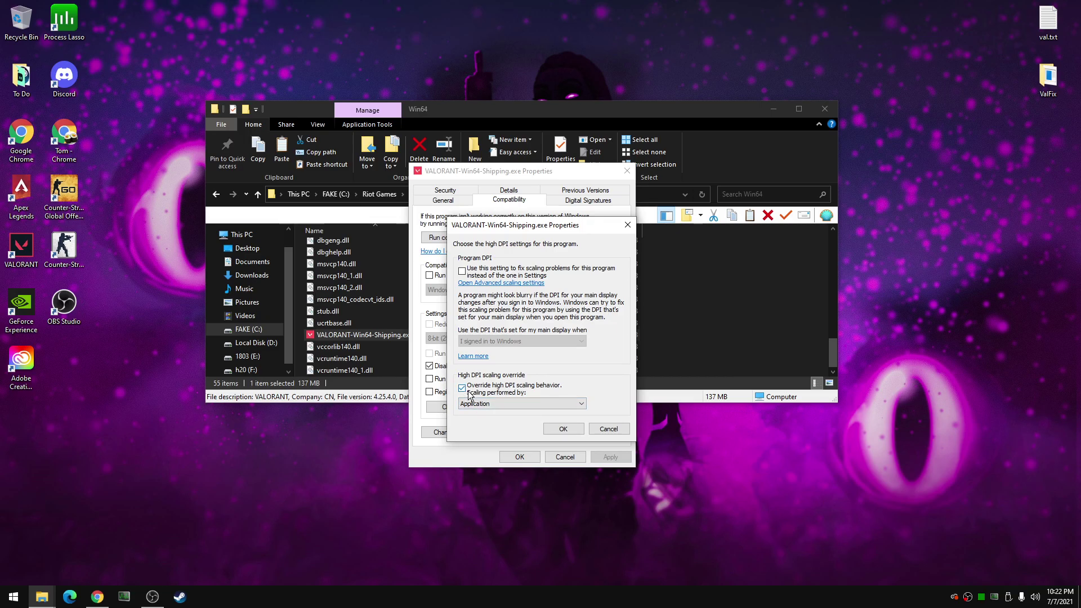
left_click(563, 428)
key("Return")
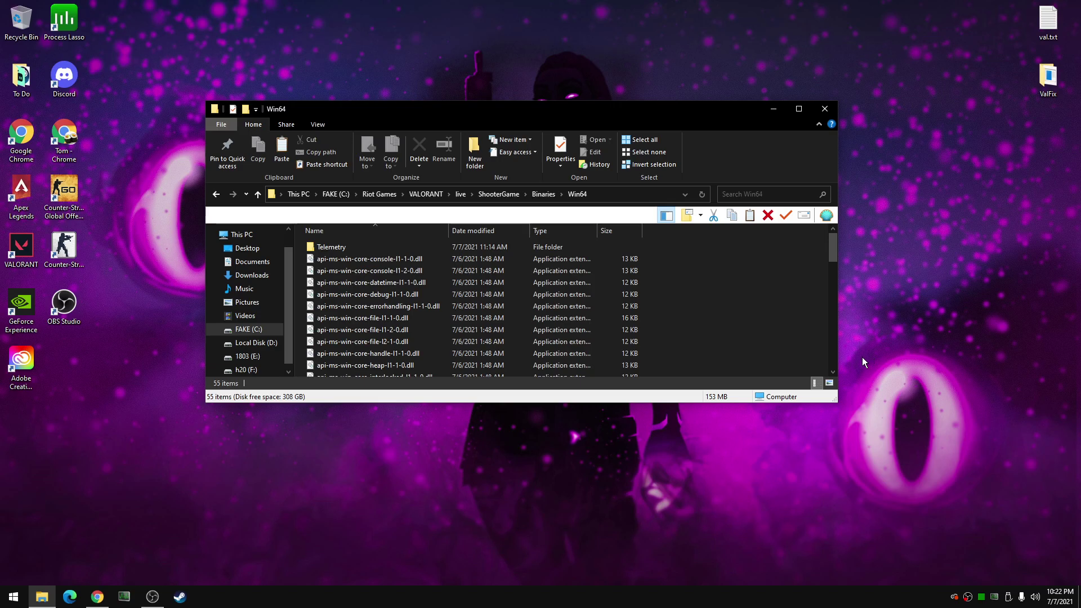
- Close the Win64 folder, open ValFix and run Msi Mode.exe as administrator
left_click(824, 109)
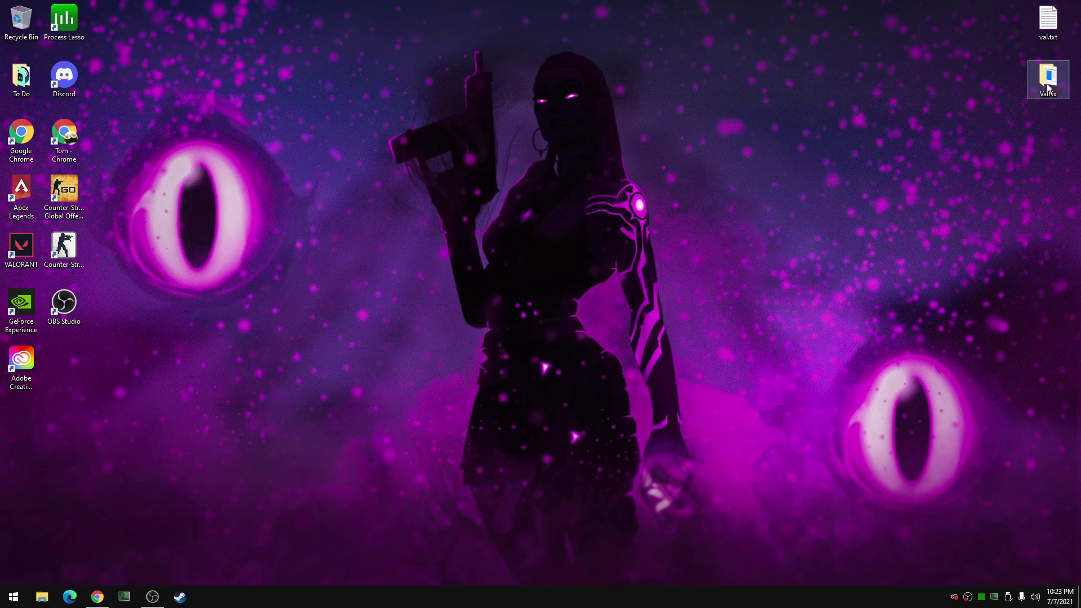
left_click_drag(1047, 90, 1004, 38)
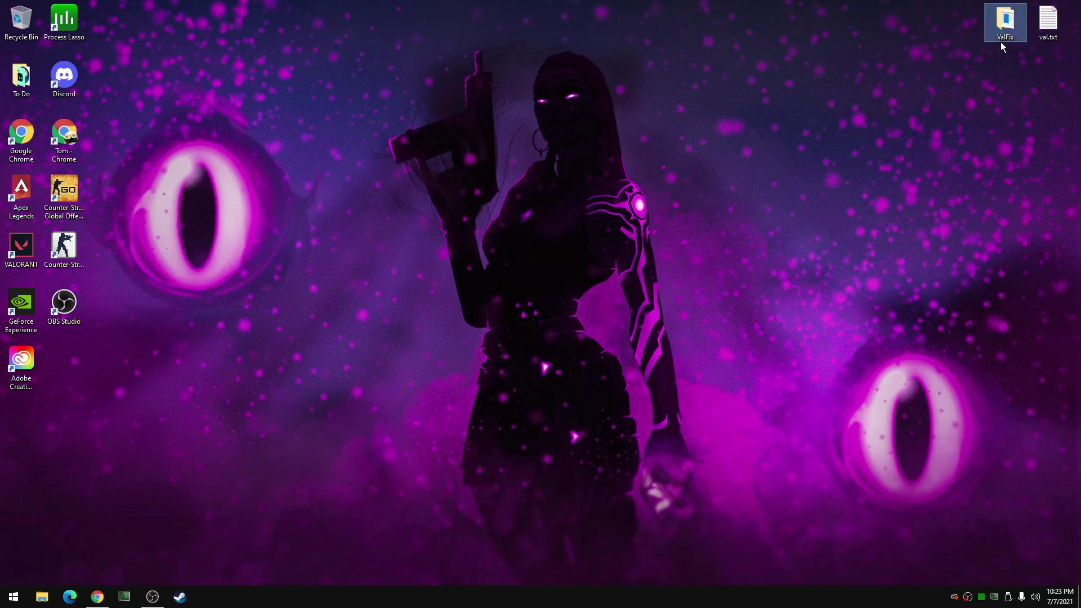
double_click(1001, 42)
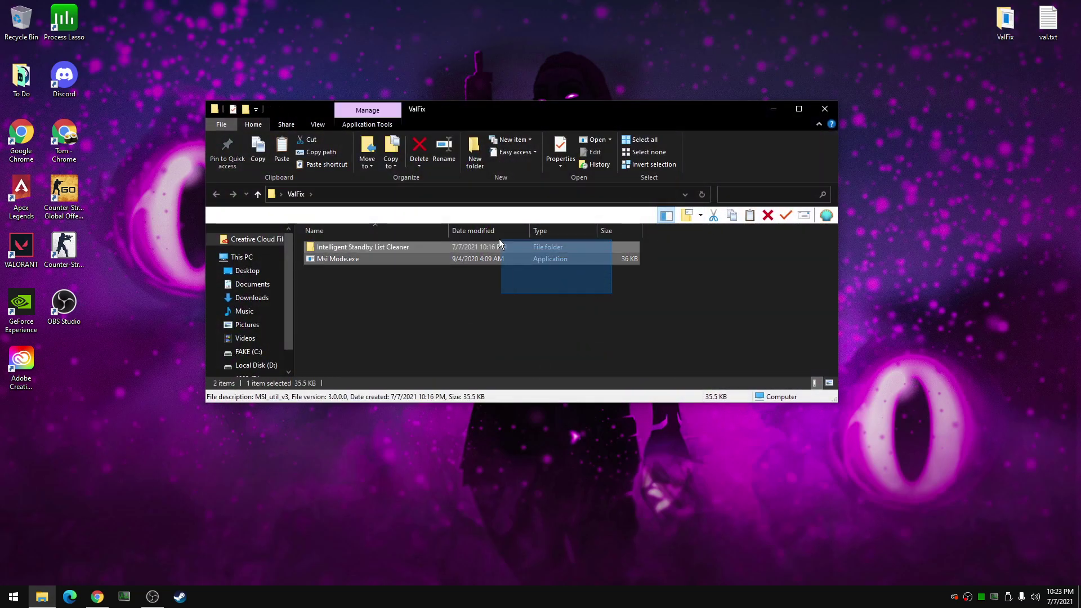
left_click_drag(498, 242, 489, 291)
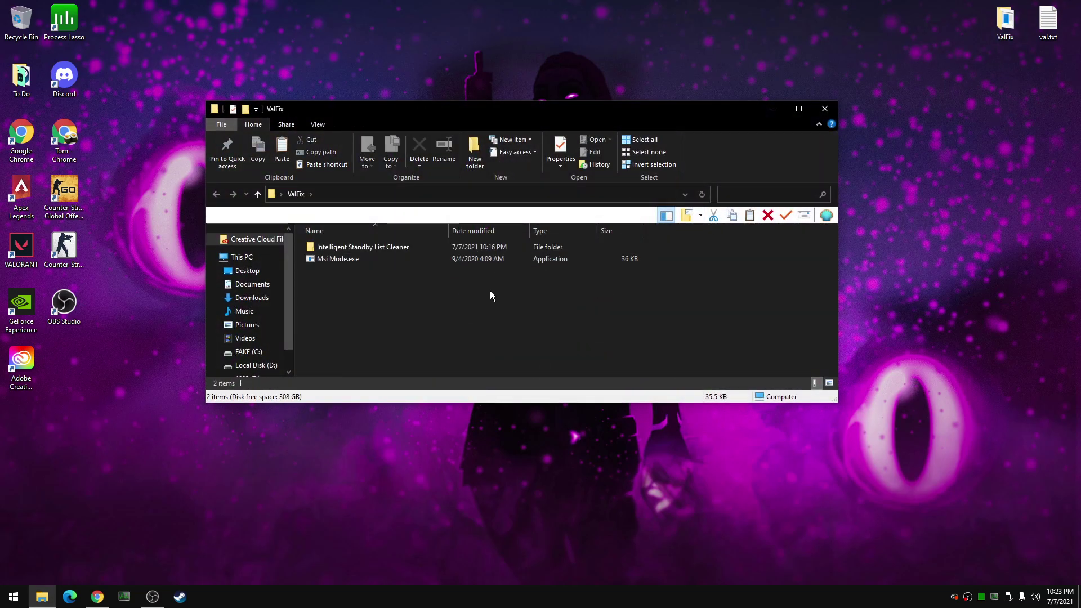
left_click(353, 250)
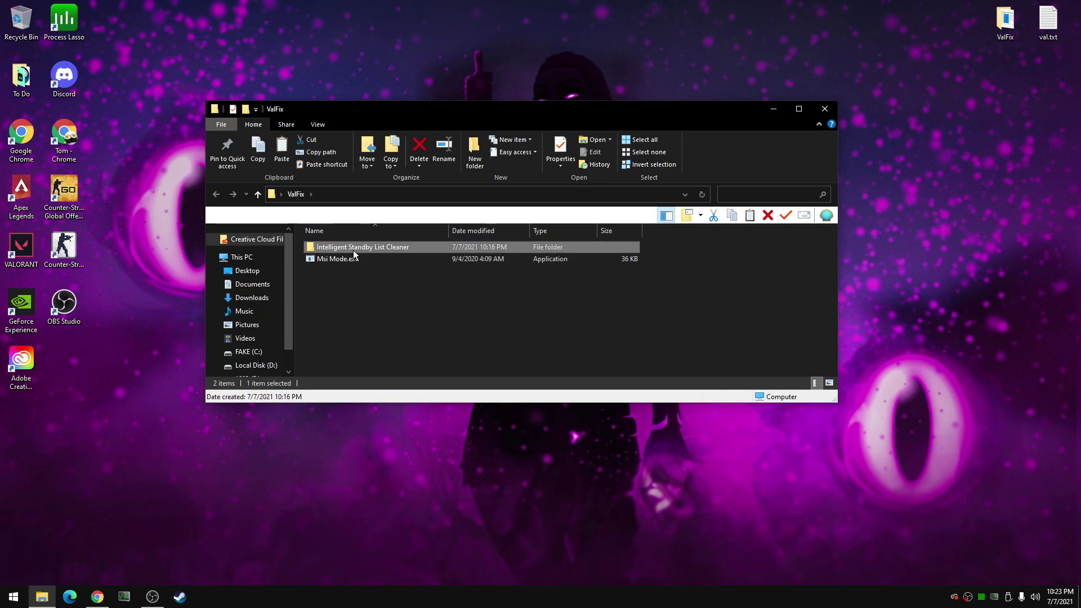
left_click(406, 298)
left_click(318, 261)
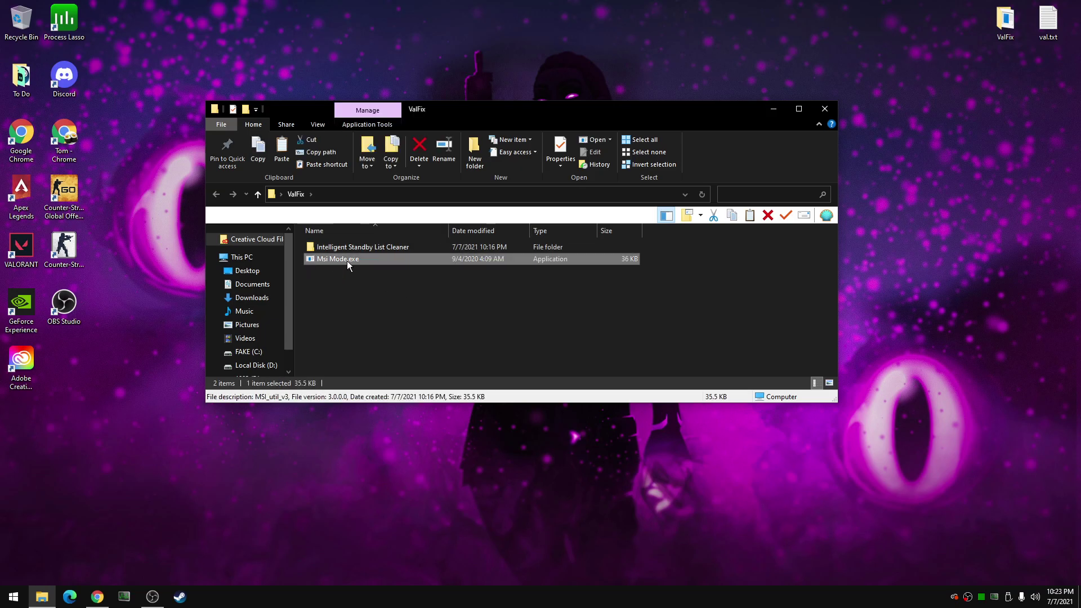
right_click(364, 262)
left_click(412, 283)
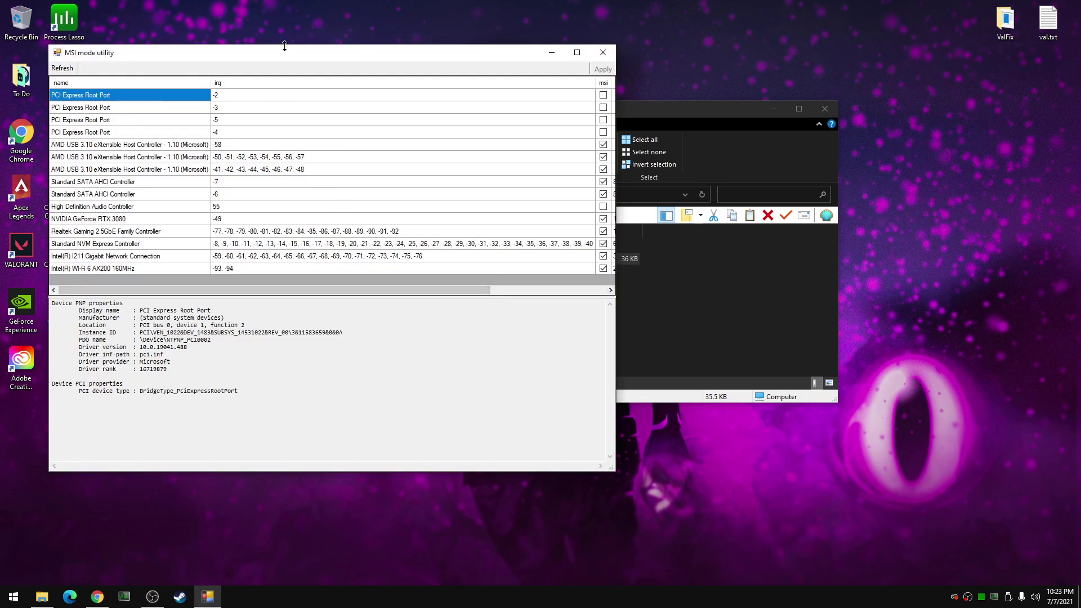
- Widen the MSI mode utility, check the RTX 3080 and Intel I211 rows show High priority, then close it
left_click_drag(281, 48, 434, 49)
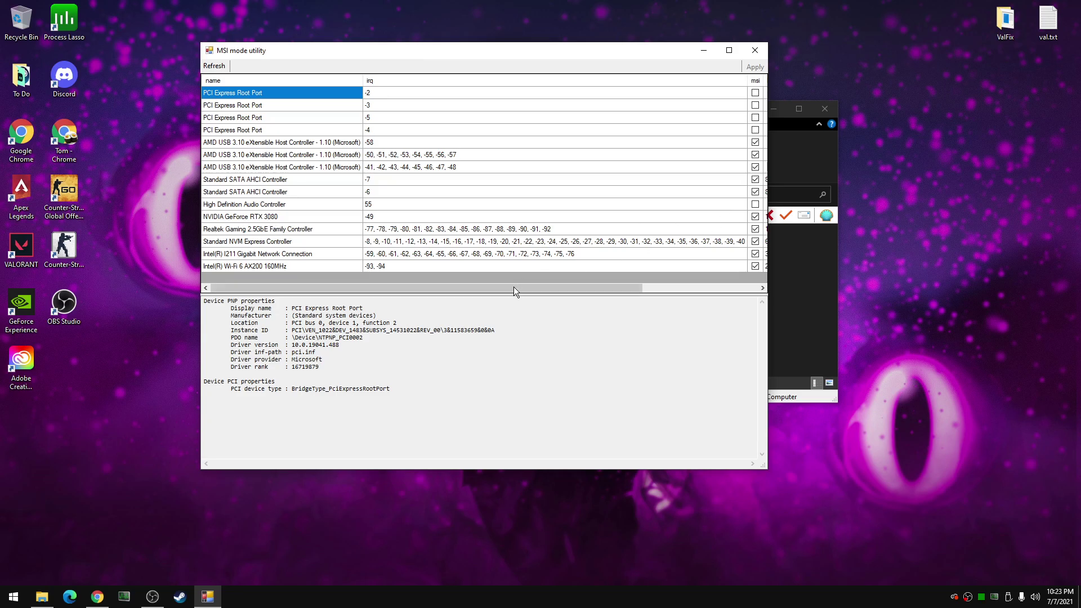
left_click_drag(514, 291, 611, 290)
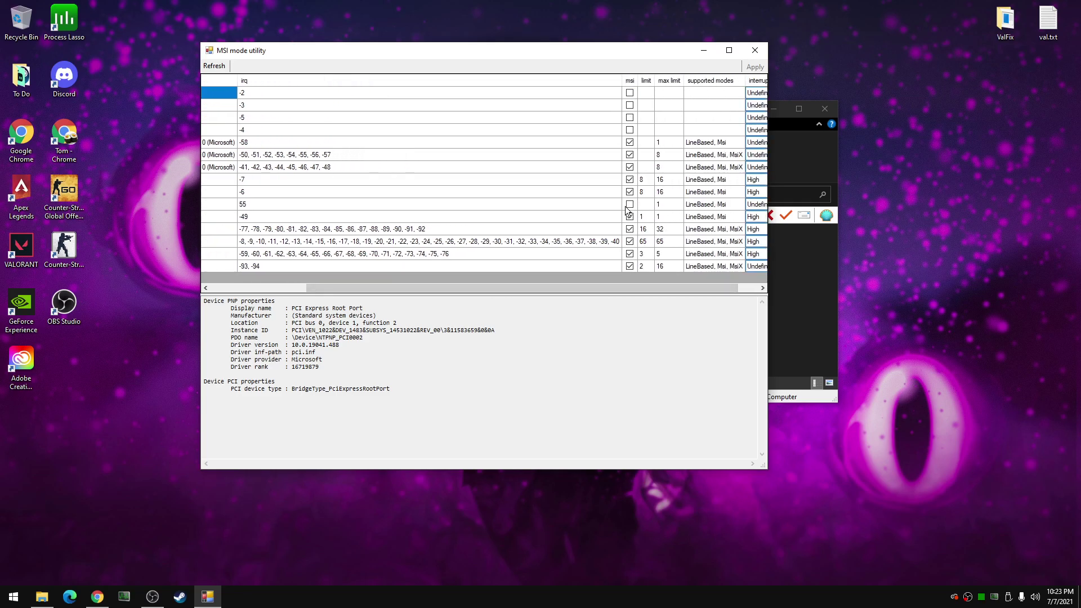
left_click_drag(768, 180, 959, 184)
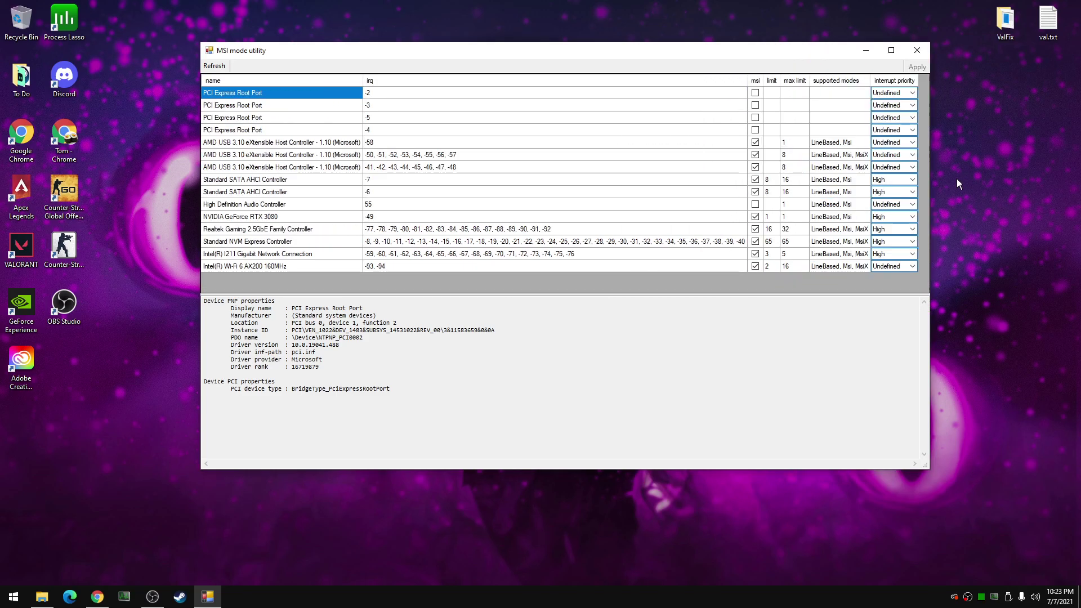
left_click_drag(201, 191, 88, 194)
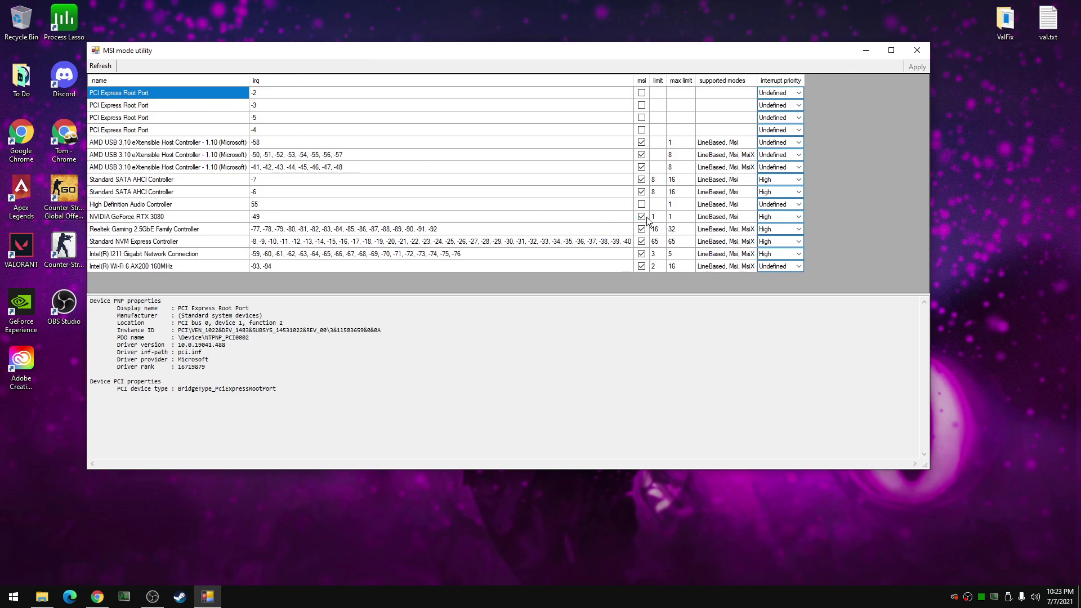
left_click(770, 216)
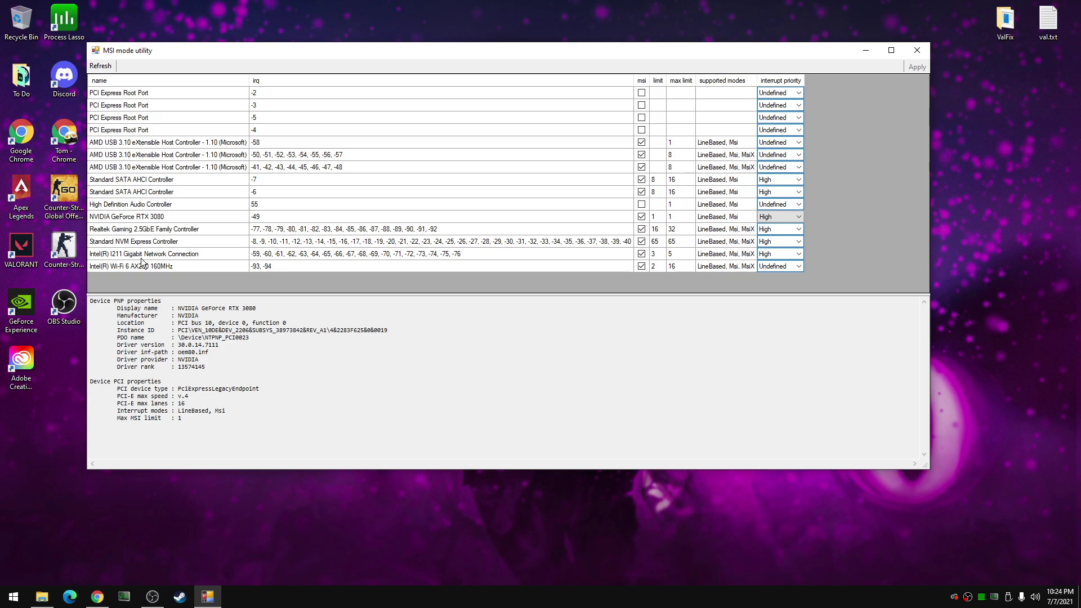
left_click(776, 254)
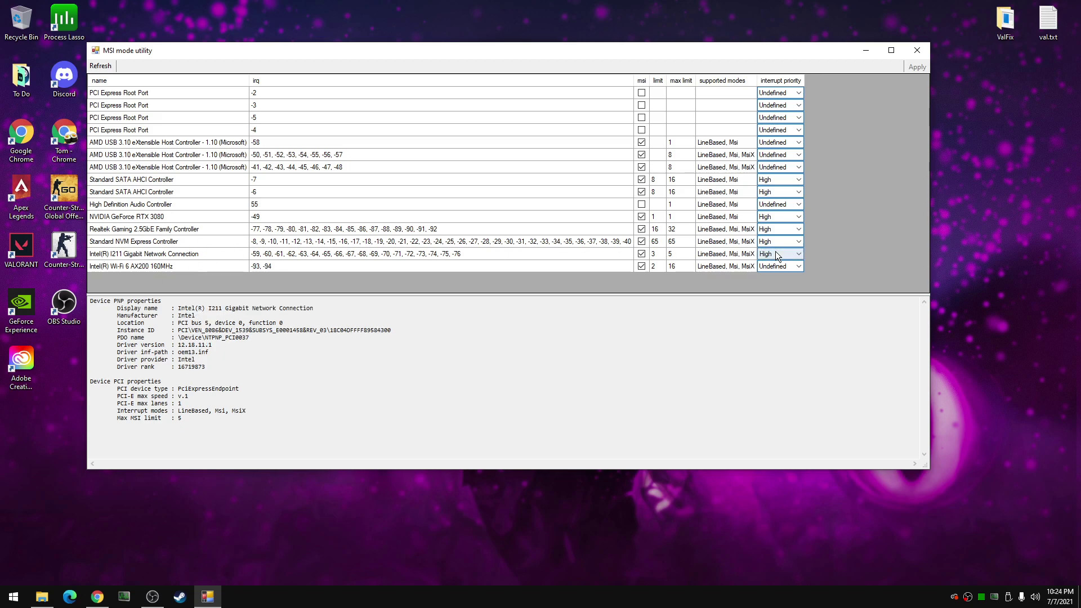
left_click(580, 316)
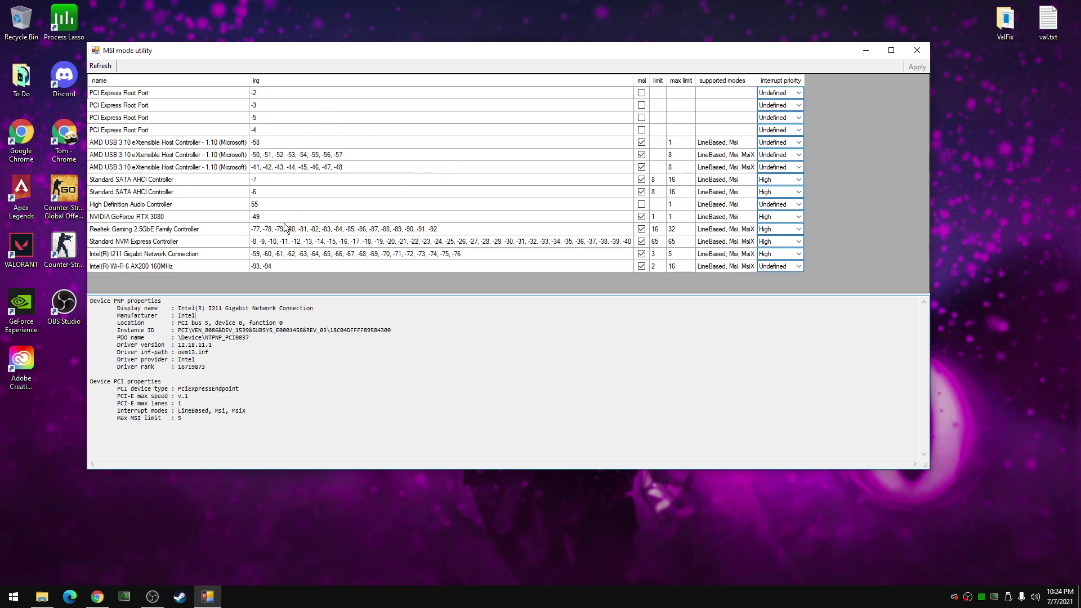
left_click(924, 52)
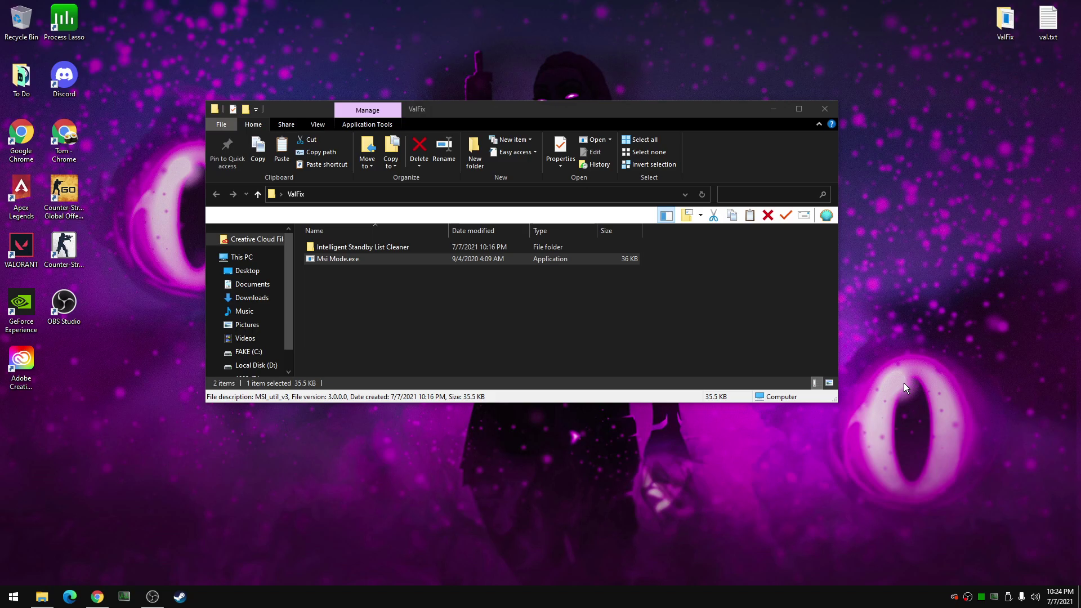
- Open the Intelligent Standby List Cleaner folder in ValFix to show ISLC.exe and its config file
left_click(578, 325)
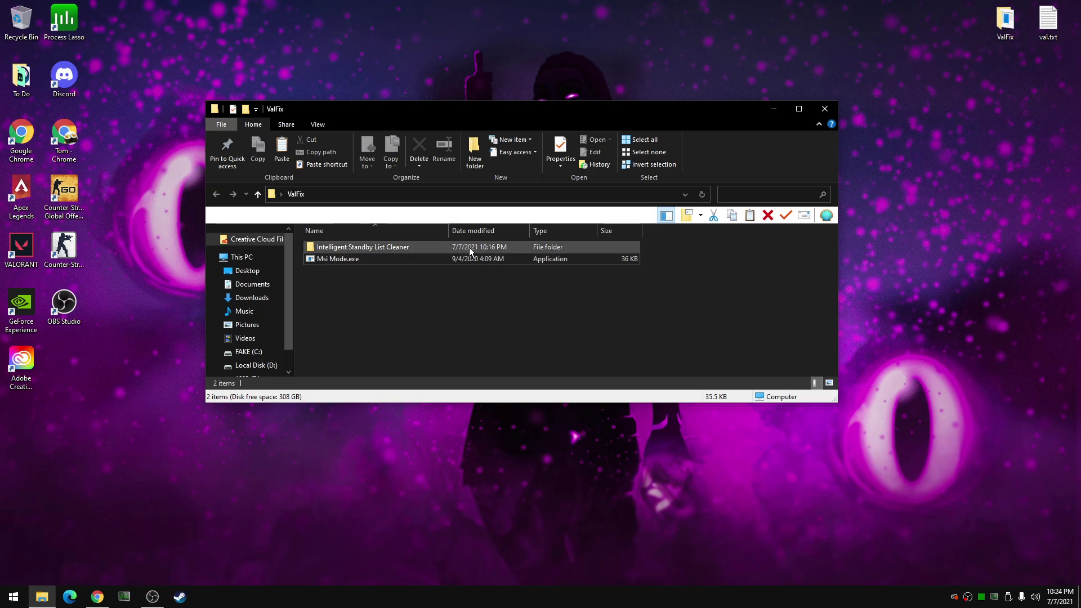
double_click(374, 244)
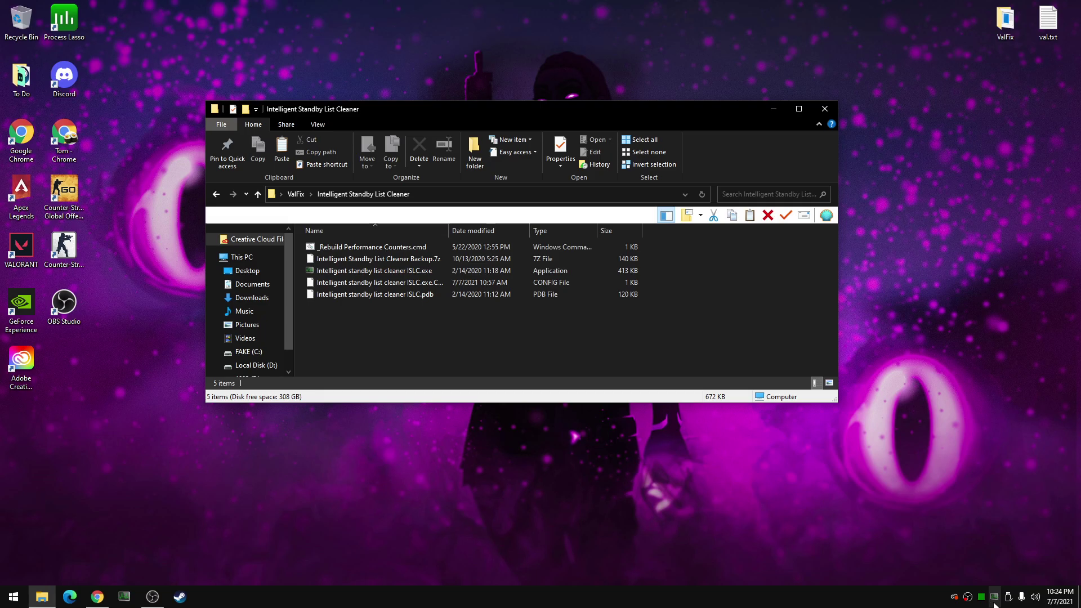
left_click_drag(401, 315, 501, 299)
left_click_drag(630, 345, 507, 315)
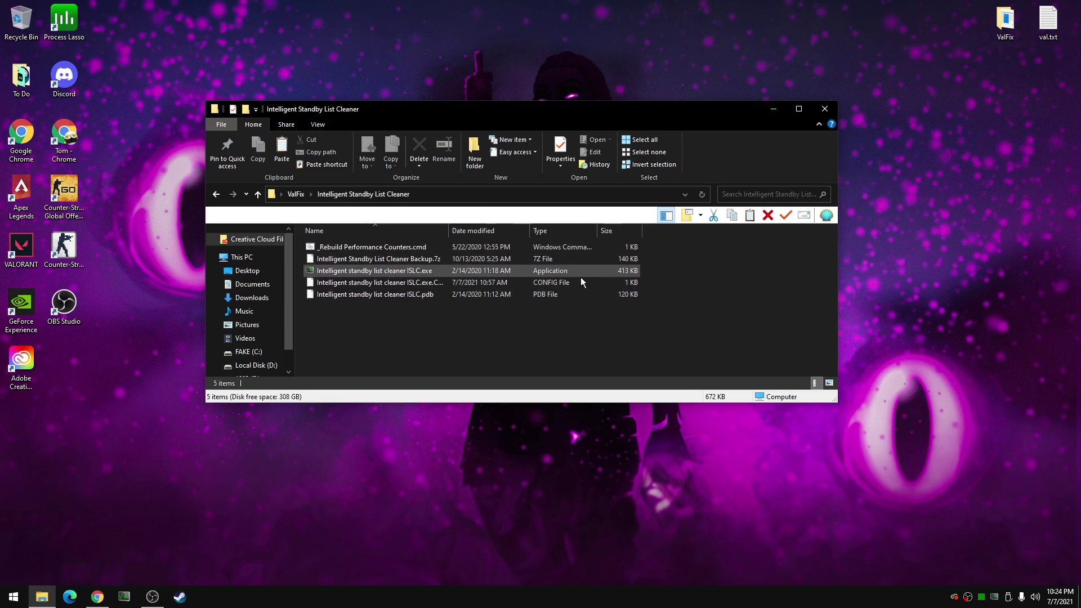
- Bring up ISLC from the tray and enable the custom 0.50 ms timer resolution
left_click(994, 598)
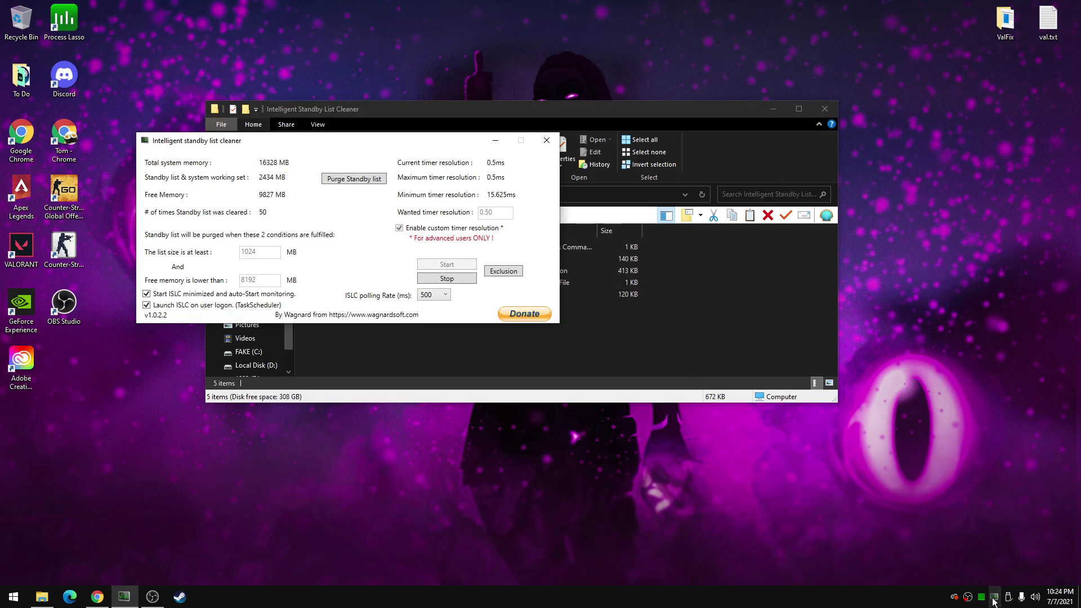
left_click_drag(369, 139, 512, 134)
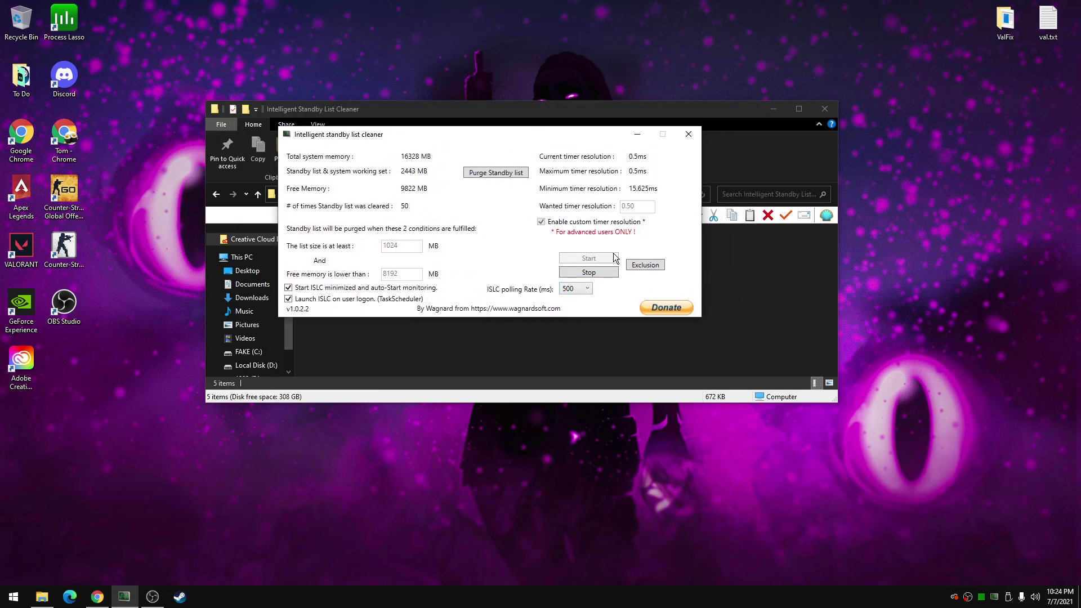
left_click(541, 222)
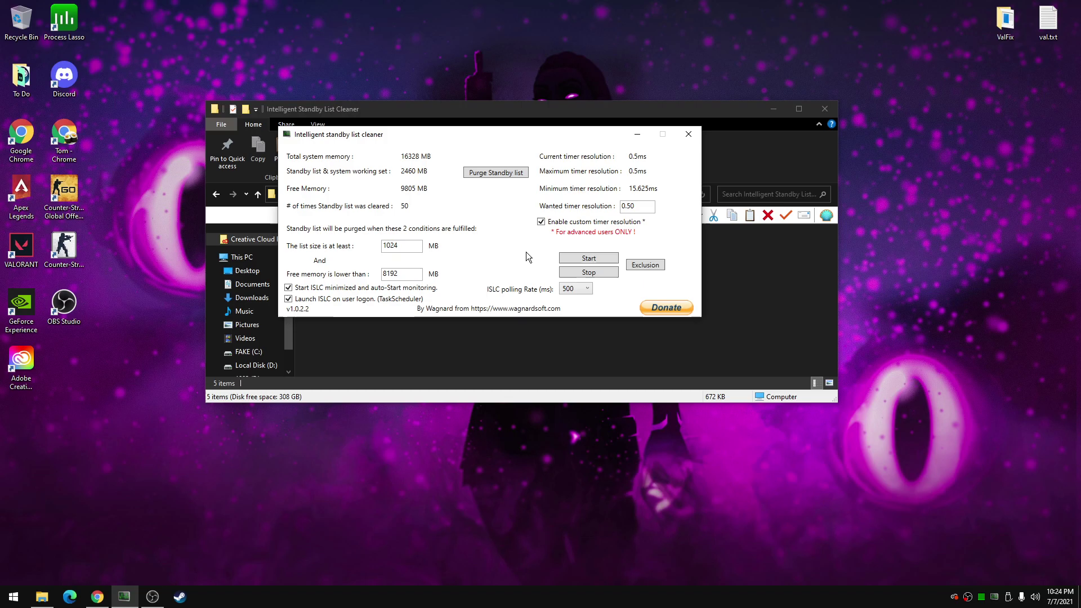
left_click(402, 245)
left_click(576, 289)
left_click(433, 262)
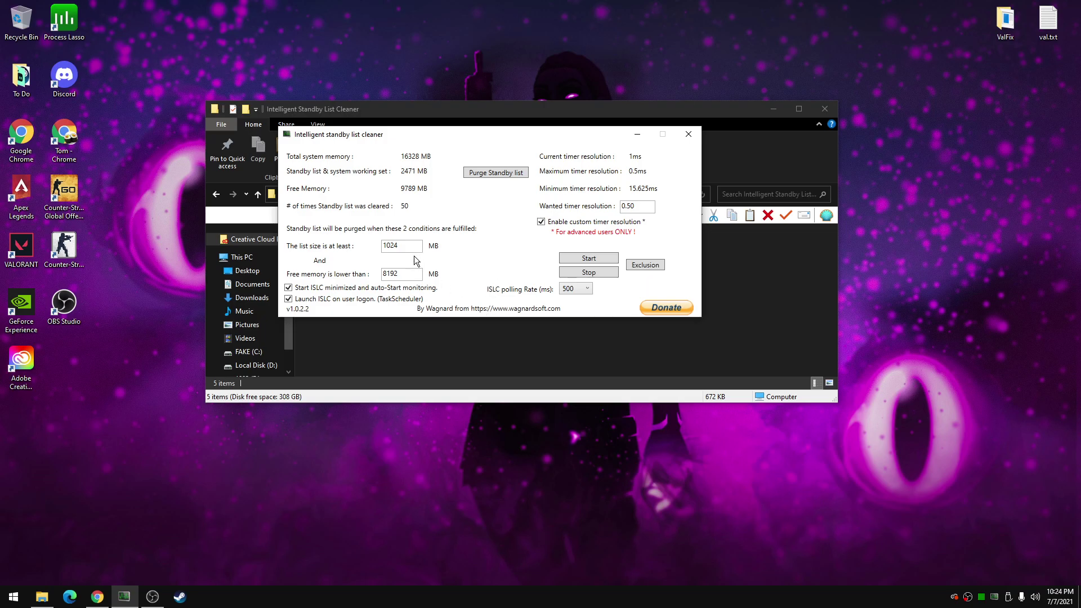
- Review the 1024 MB list-size and 8192 MB free-memory threshold values
left_click(402, 248)
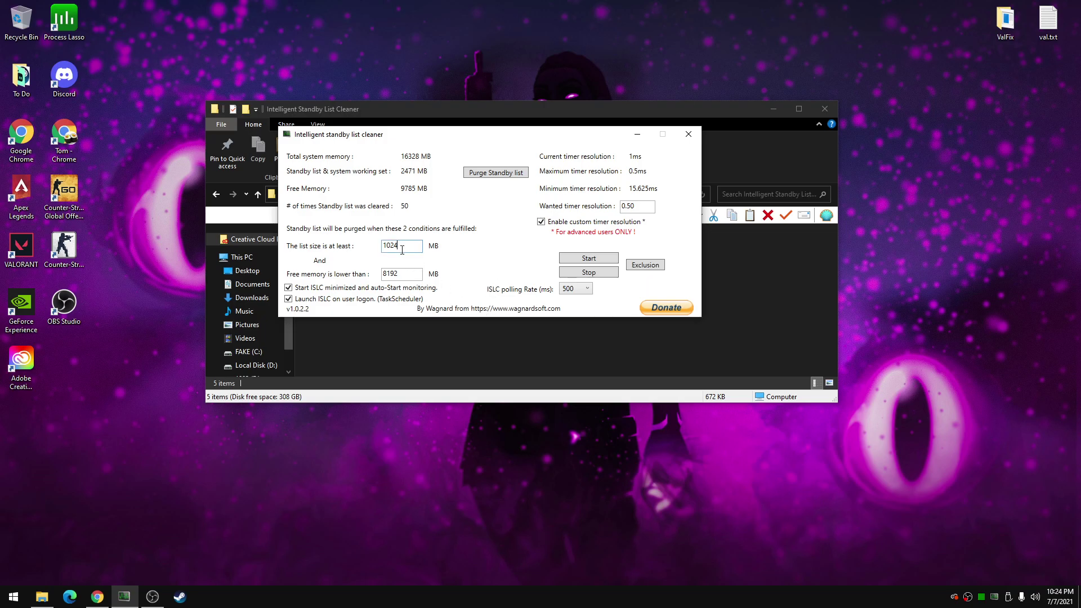
double_click(388, 273)
left_click_drag(413, 244, 337, 246)
left_click(396, 245)
left_click(417, 246)
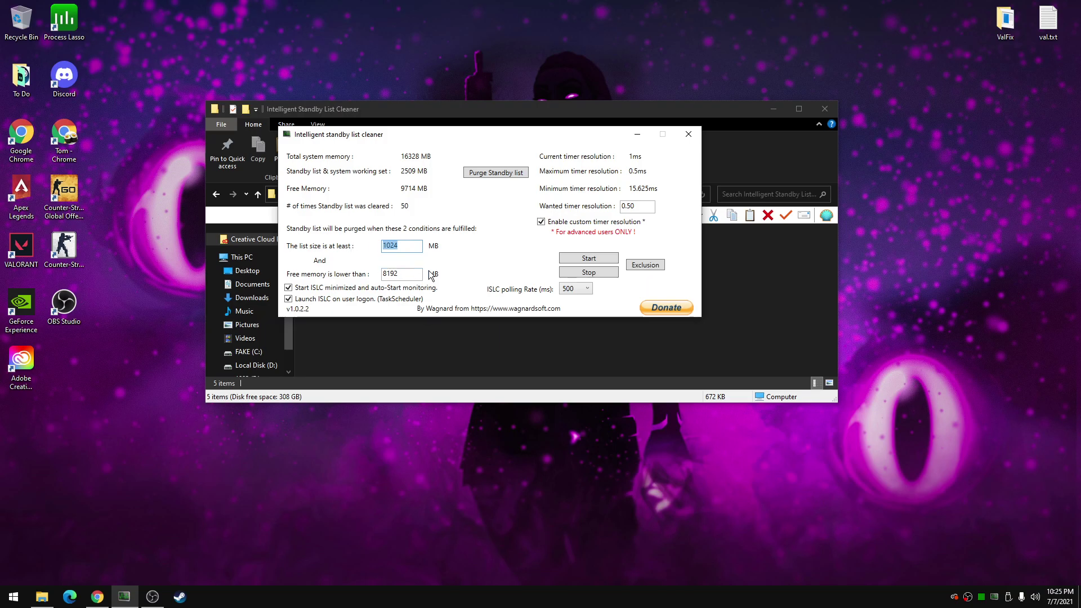
left_click(412, 274)
double_click(412, 274)
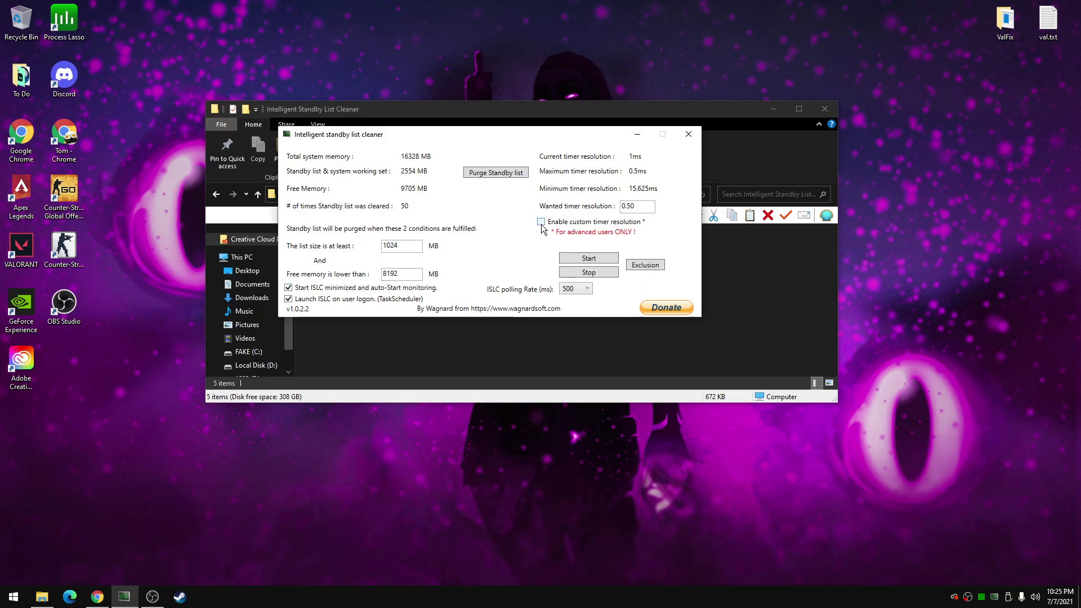
- Set the ISLC polling rate to 1000 ms and start monitoring
left_click(566, 289)
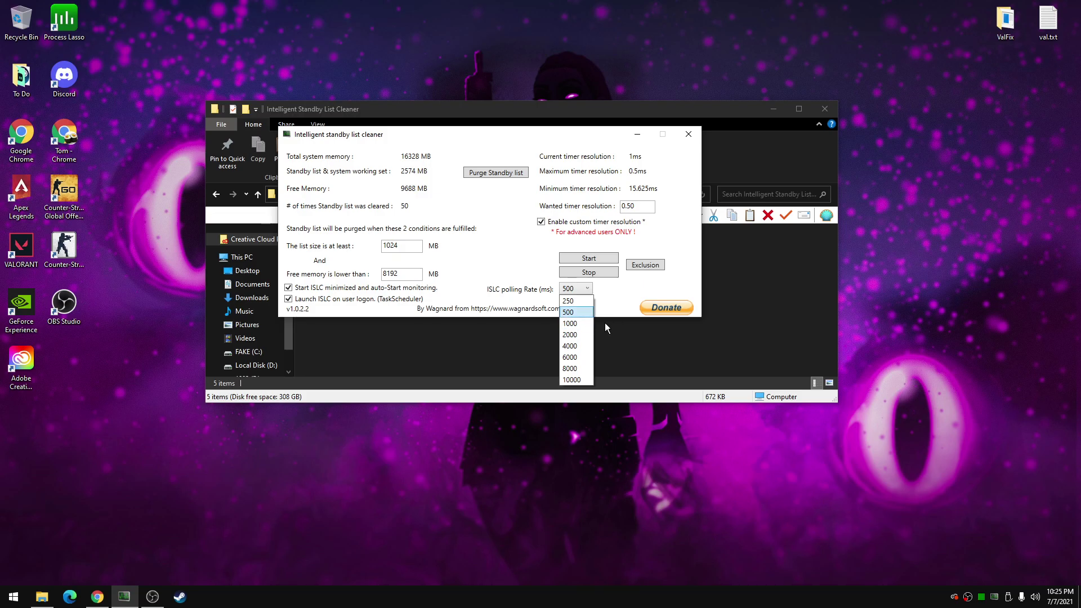
left_click(567, 323)
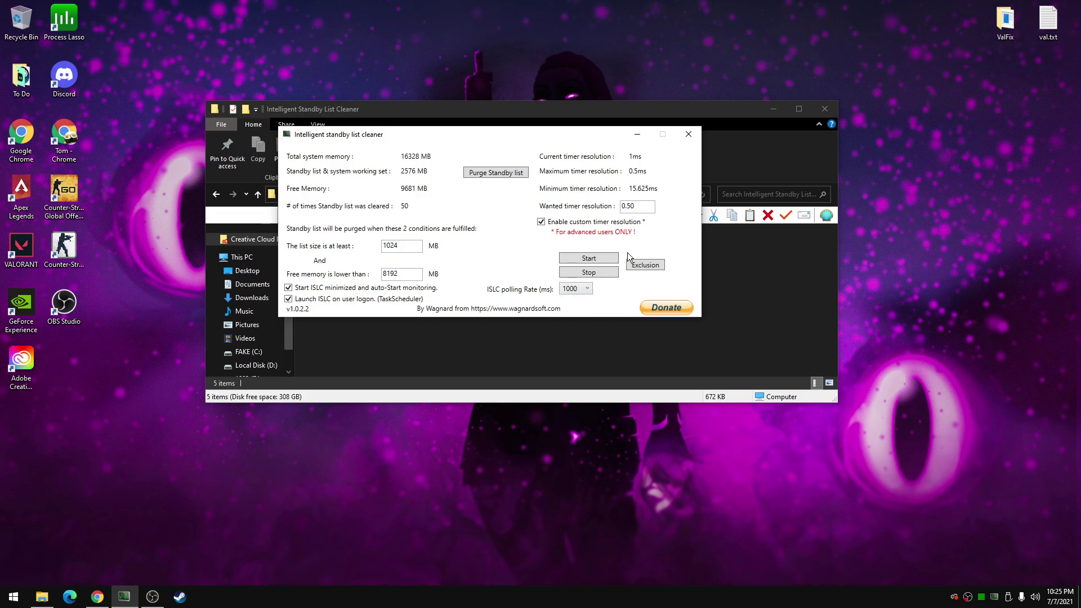
left_click(596, 257)
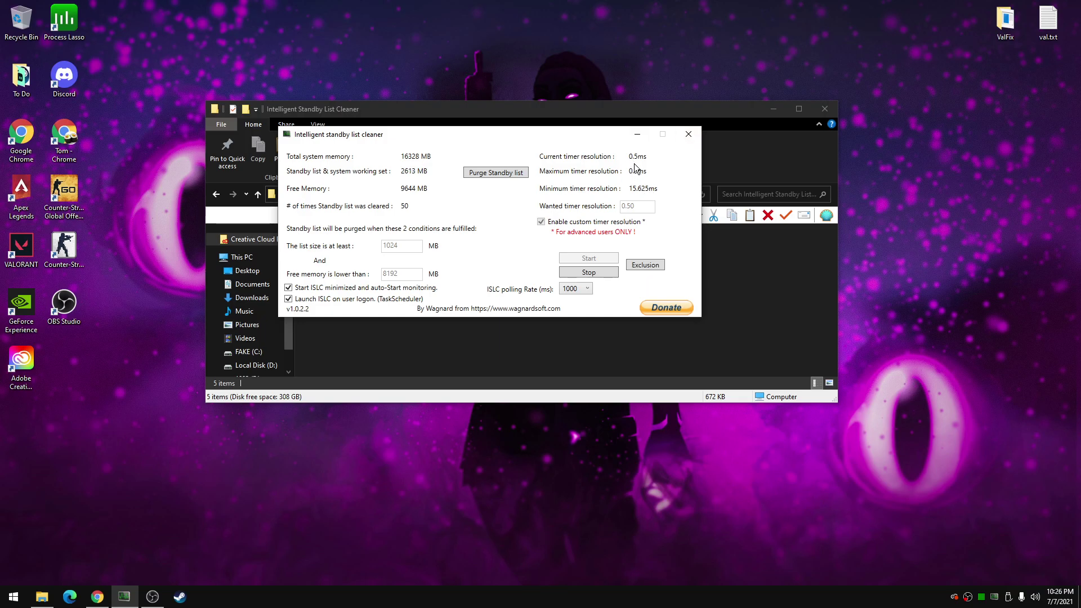
key("super+d")
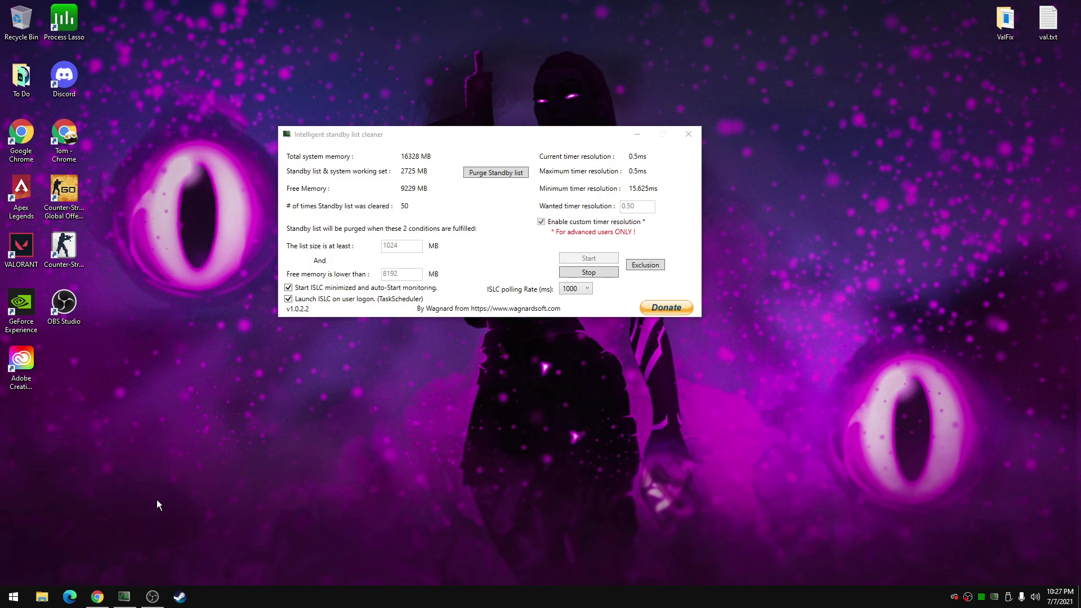
- Run 'bcdedit /deletevalue useplatformclock' in an administrator Command Prompt
left_click(12, 597)
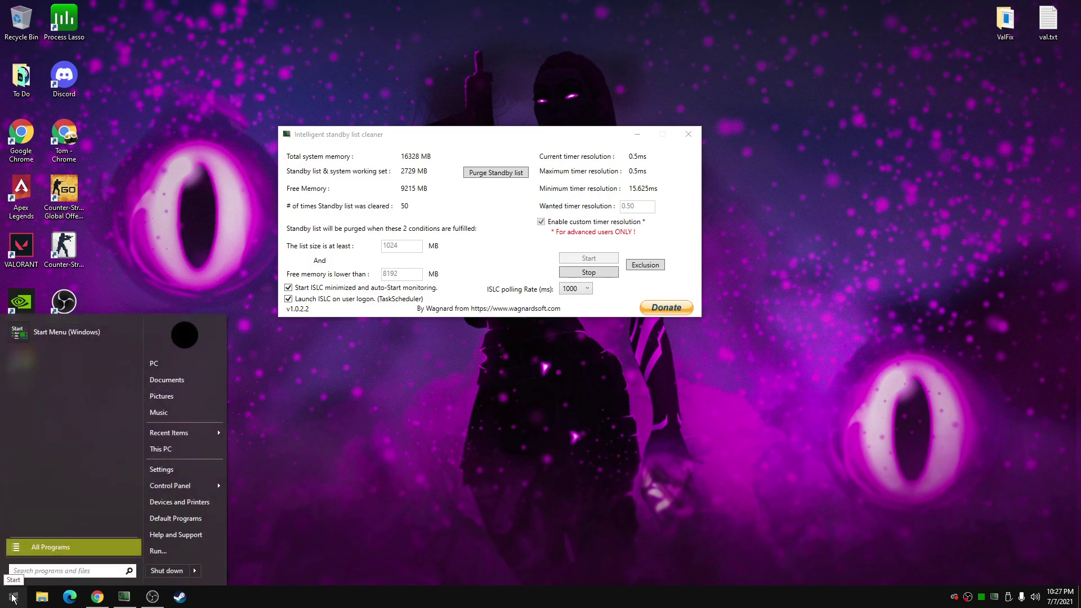
type("cmd")
right_click(64, 351)
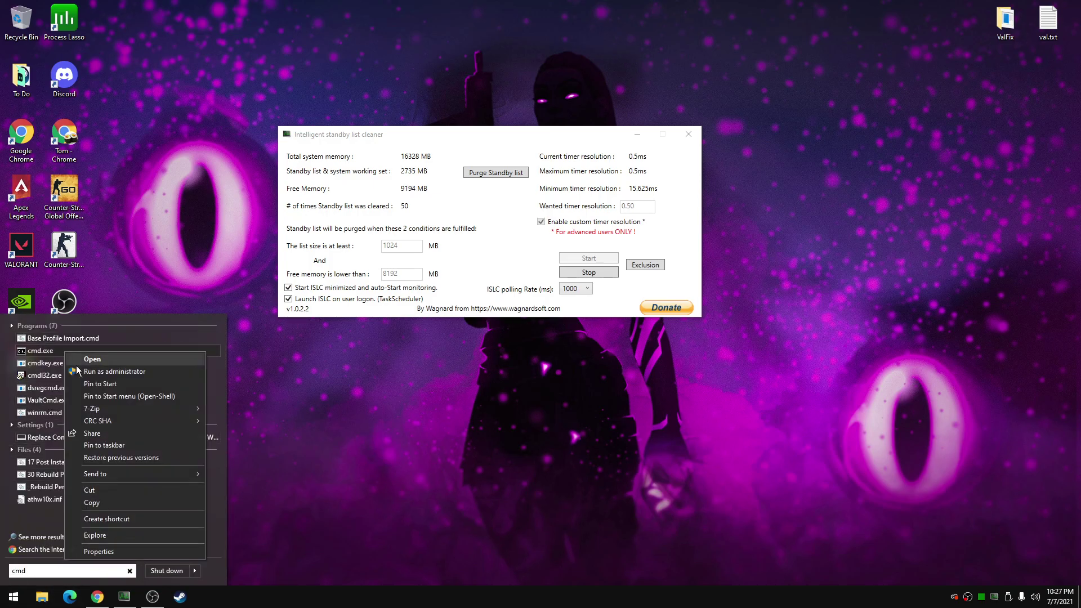
left_click(133, 372)
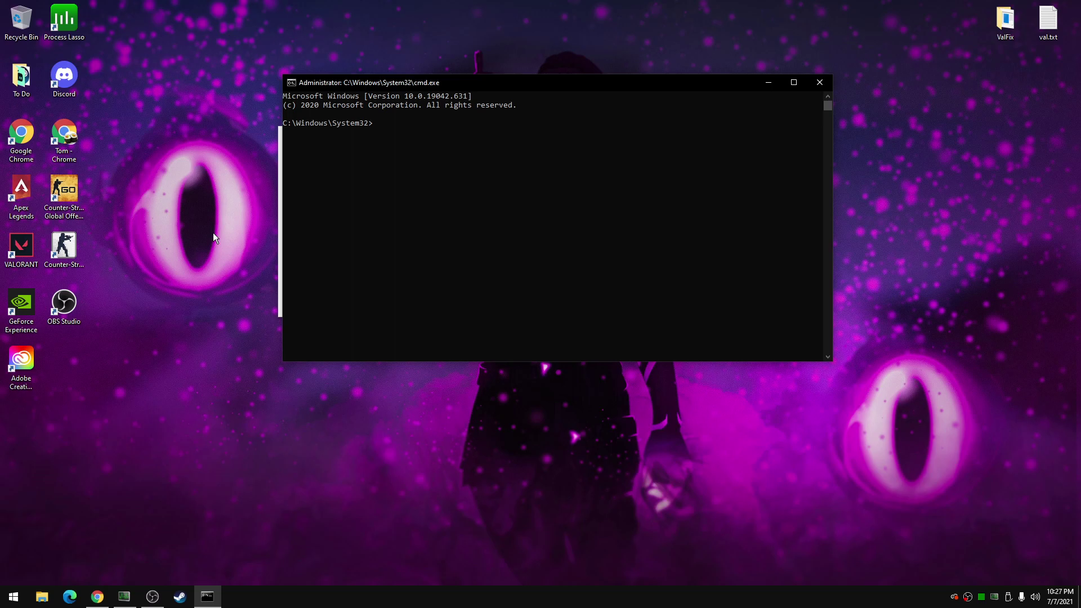
left_click(437, 148)
right_click(428, 126)
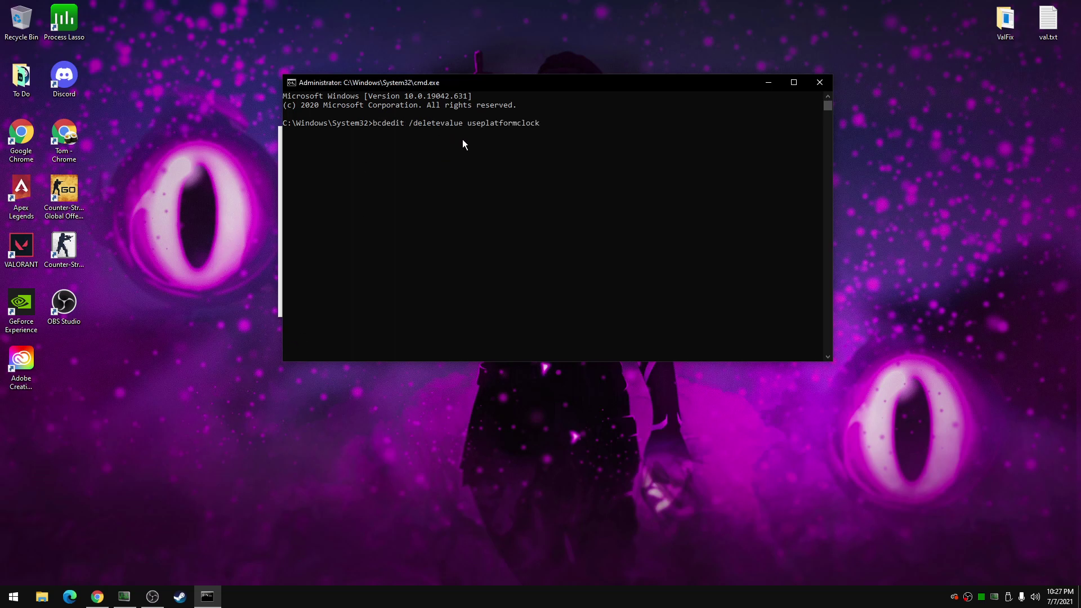
key("Return")
- Highlight the 'Element not found' error message, then close the Command Prompt
left_click(375, 149)
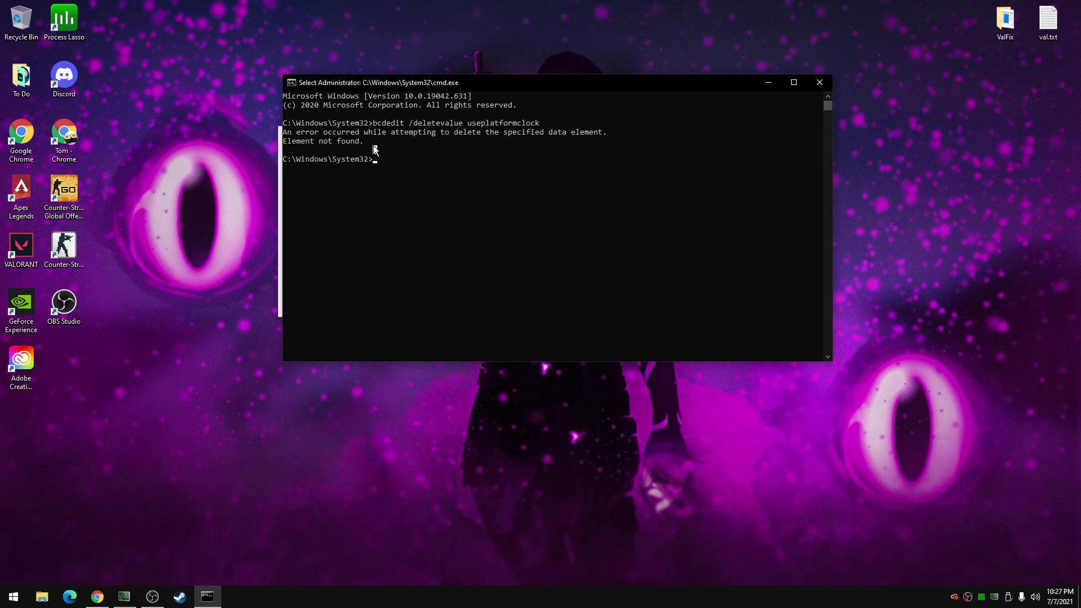
left_click_drag(375, 148, 275, 130)
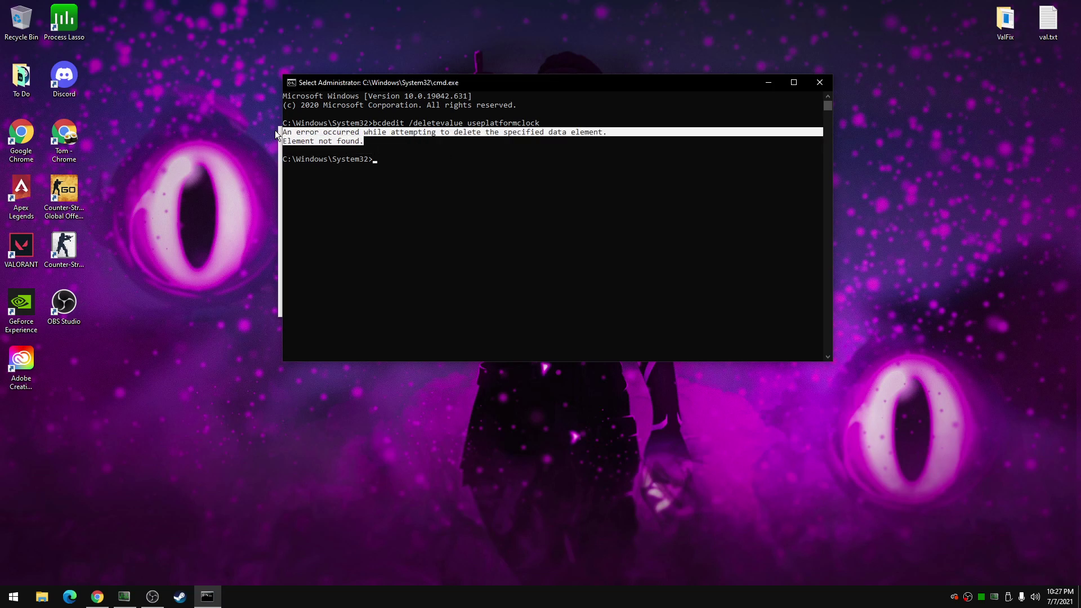
left_click(495, 150)
left_click(364, 142)
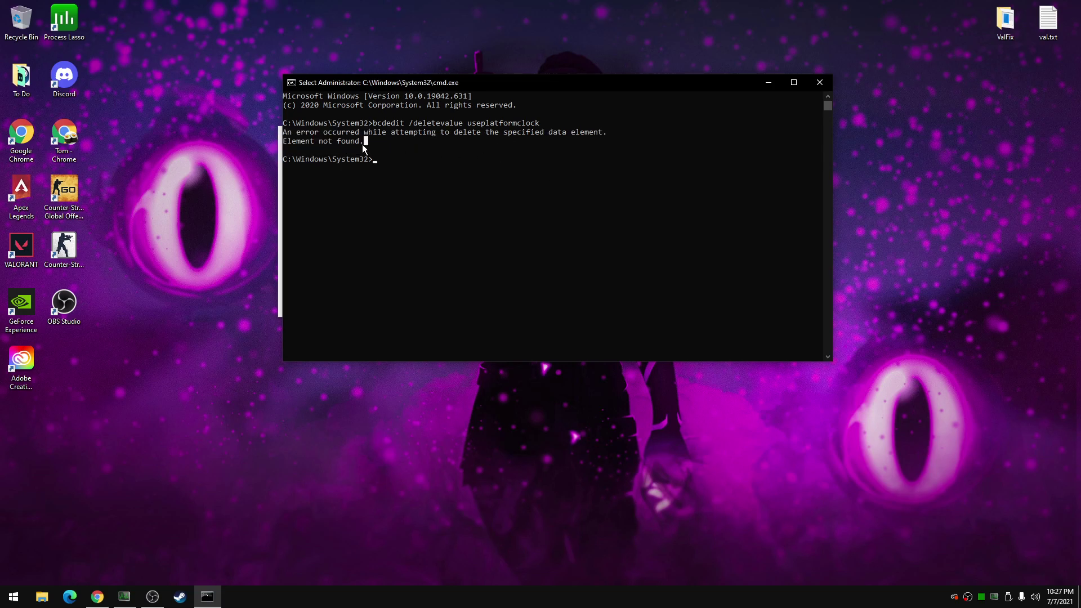
left_click_drag(362, 144, 279, 133)
left_click(433, 149)
left_click_drag(366, 142, 268, 135)
left_click(459, 194)
left_click(819, 82)
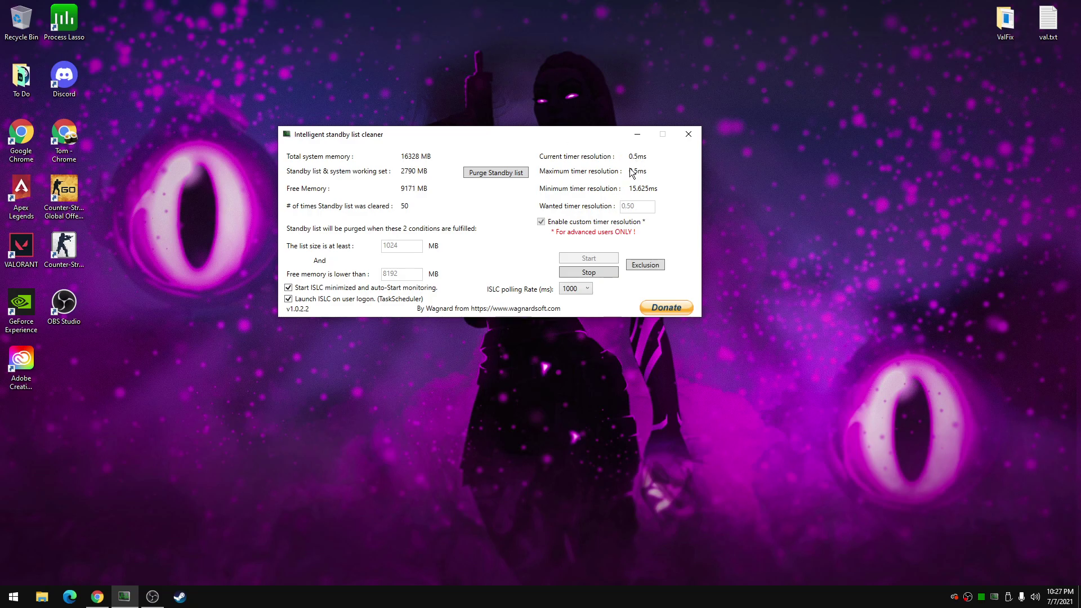
- Purge the ISLC standby list down to 3 MB and minimise the cleaner
left_click_drag(809, 276, 736, 308)
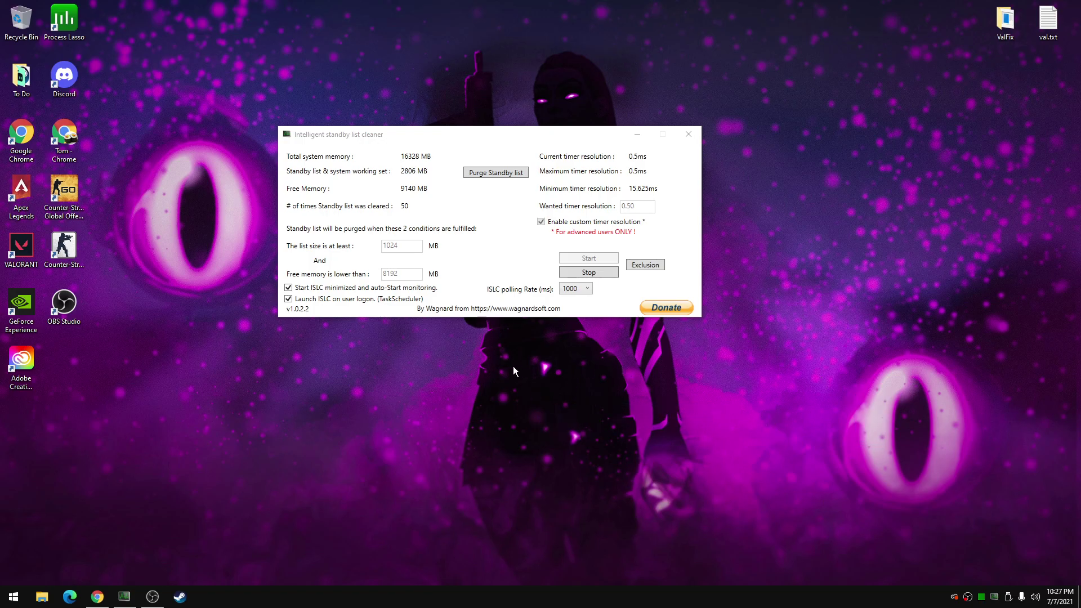
left_click(478, 200)
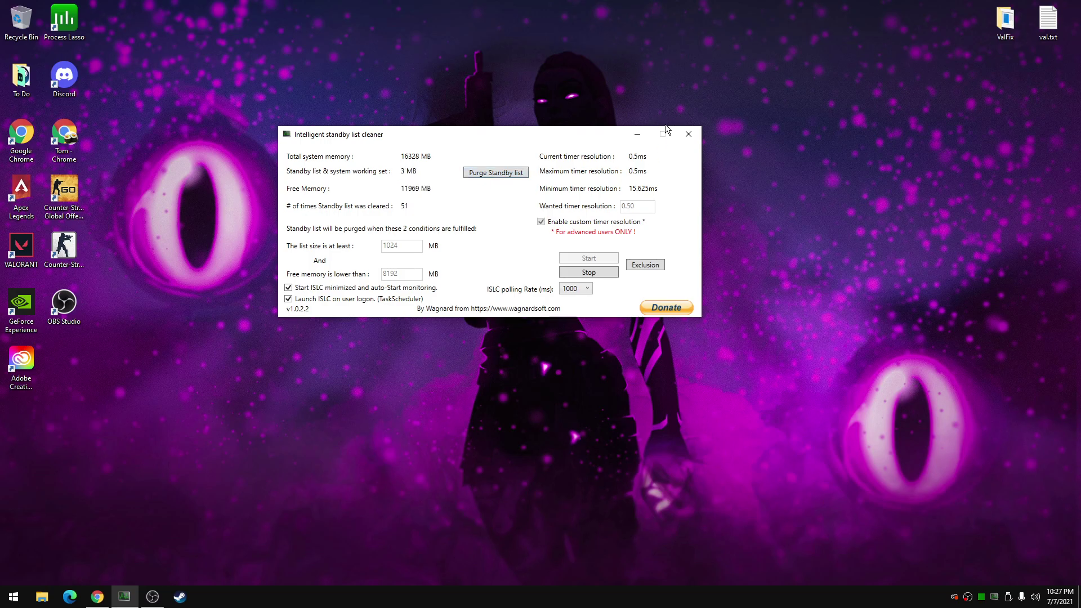
left_click(637, 134)
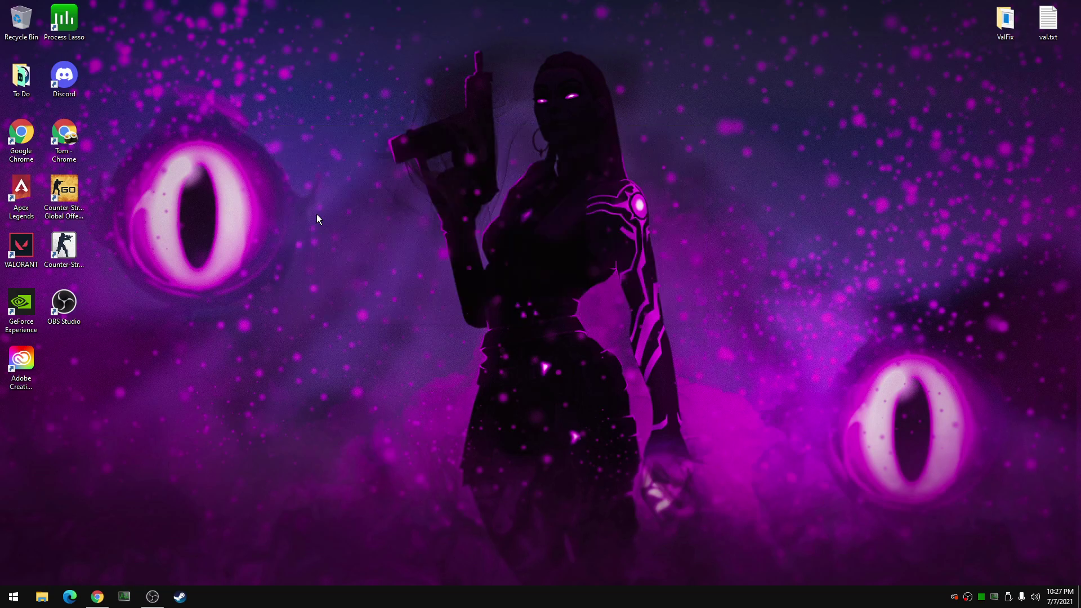
- Launch Process Lasso from the desktop and centre its window
double_click(62, 32)
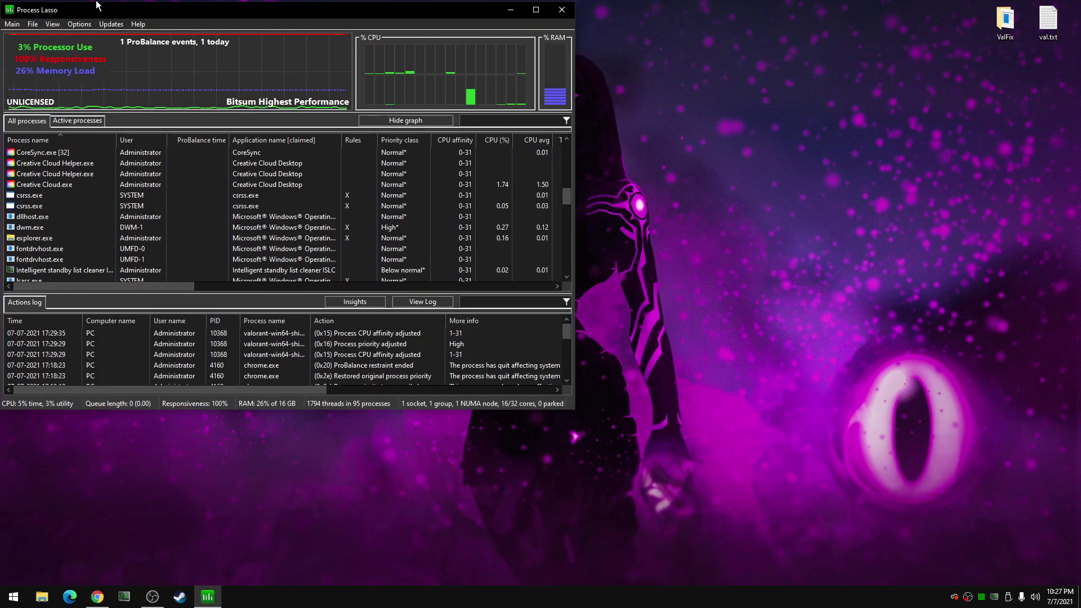
mouse_move(168, 14)
left_mouse_down()
mouse_move(421, 21)
mouse_move(465, 33)
left_mouse_up()
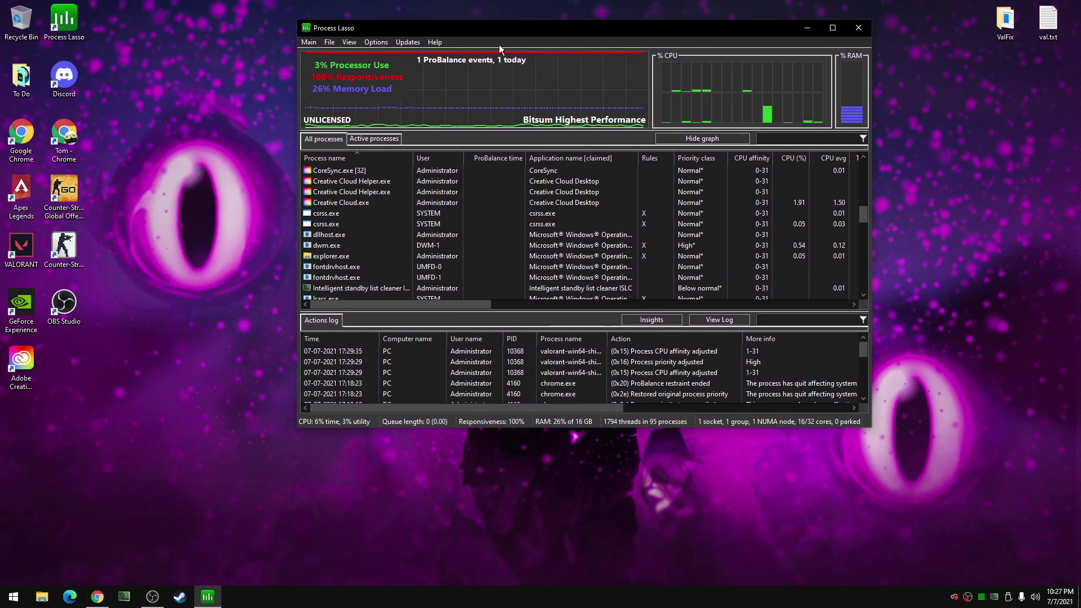
left_click(185, 285)
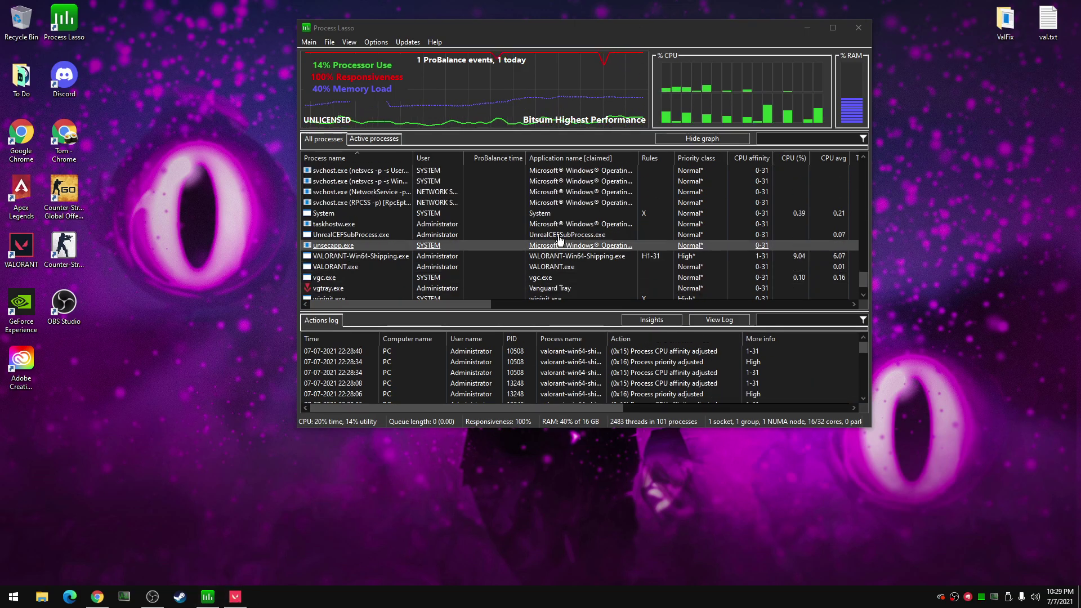
left_click_drag(557, 27, 494, 35)
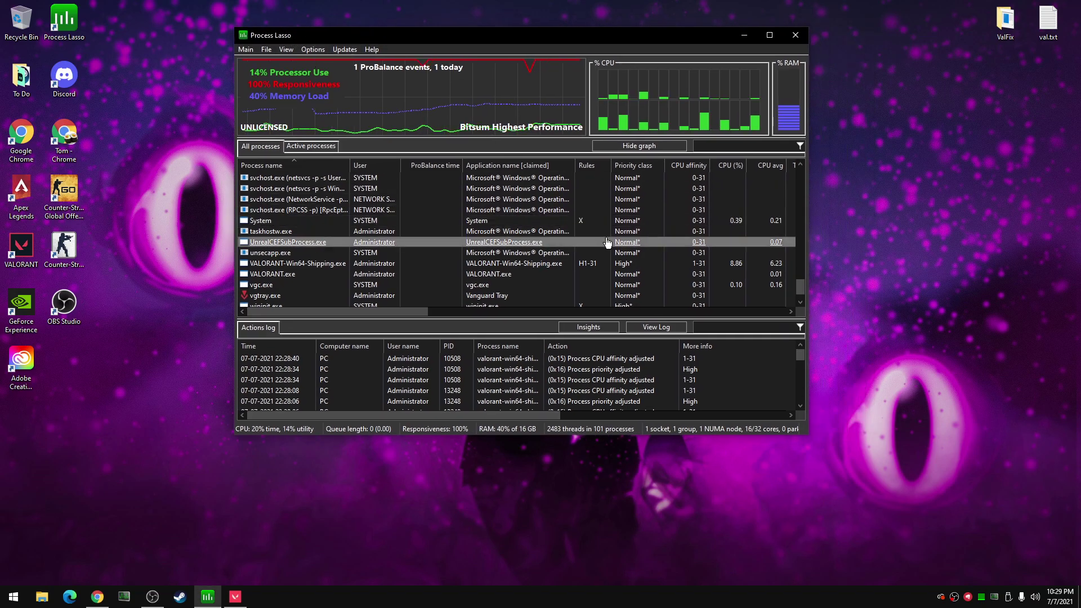
- Set VALORANT-Win64-Shipping.exe to always run at High CPU priority
right_click(291, 280)
left_click(270, 268)
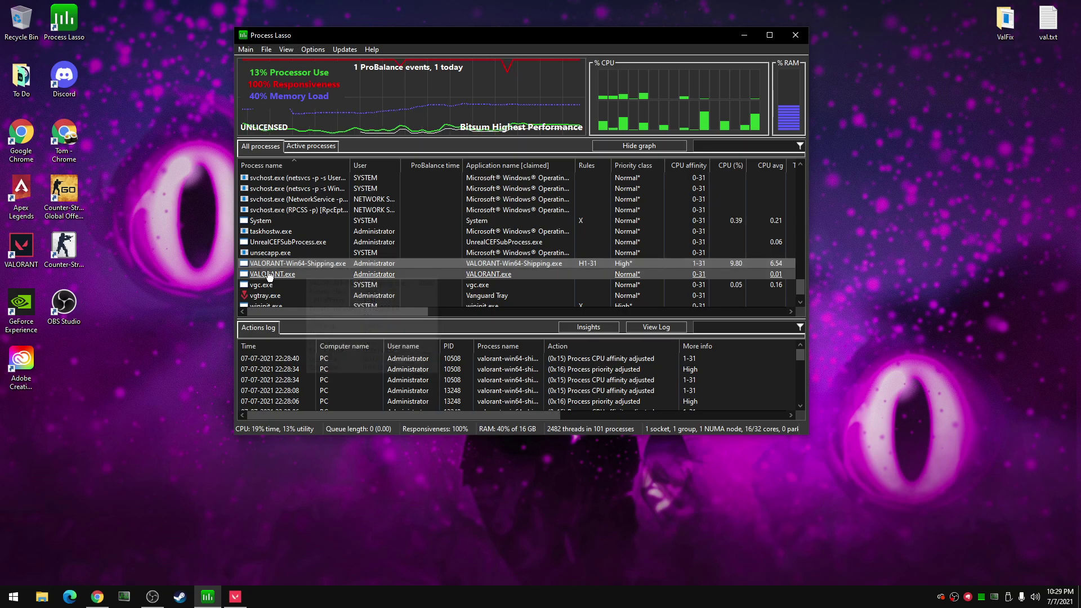
right_click(271, 273)
left_click(359, 268)
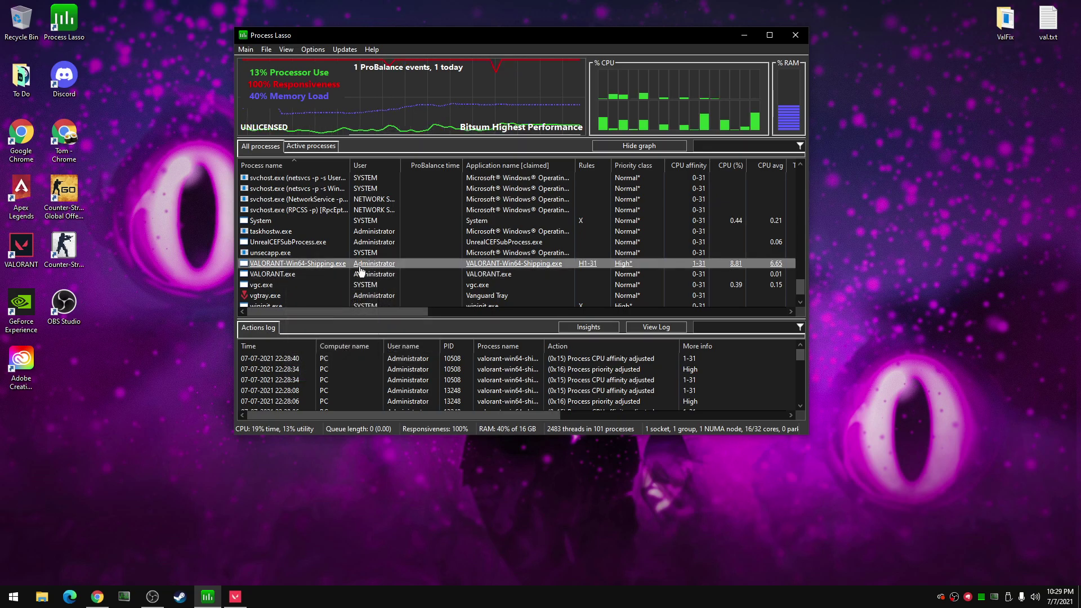
right_click(582, 266)
mouse_move(585, 267)
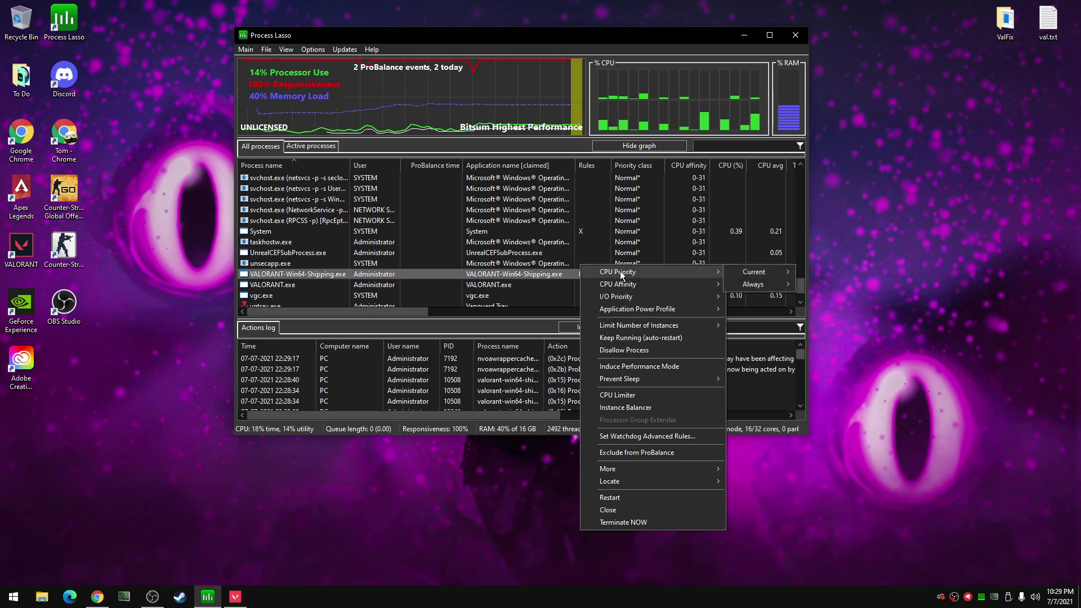
mouse_move(753, 284)
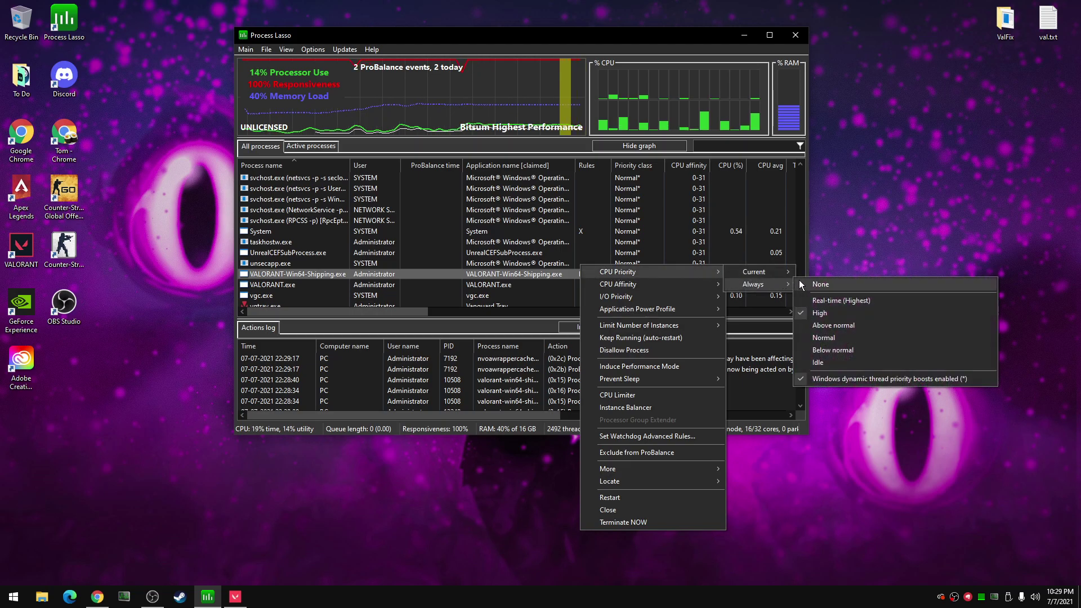
left_click(850, 315)
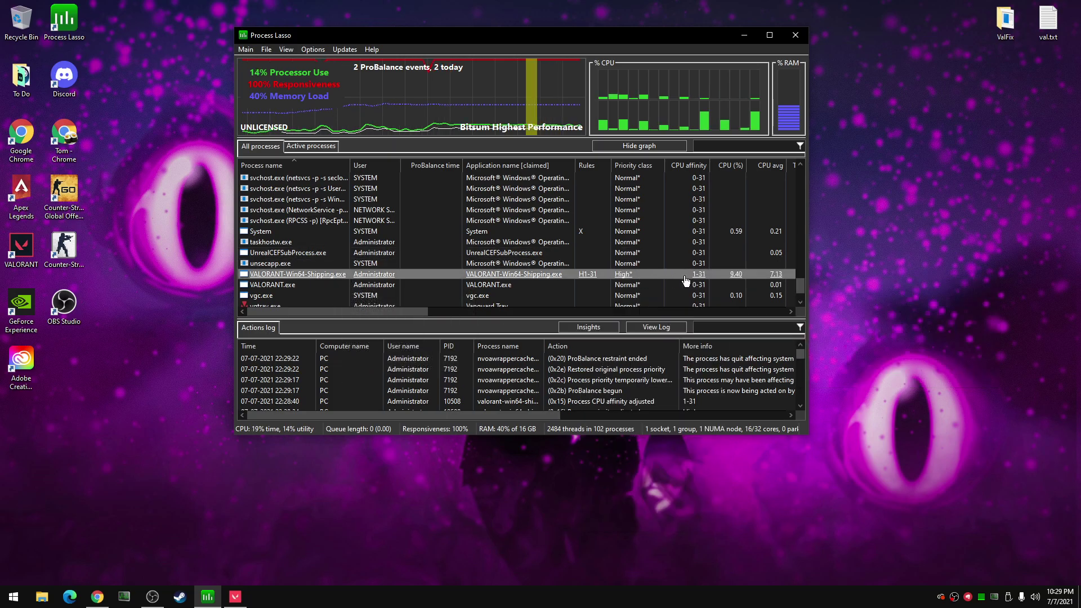
- Review the game process's CPU affinity (1-31), leave it unchanged, and minimise Process Lasso
right_click(520, 275)
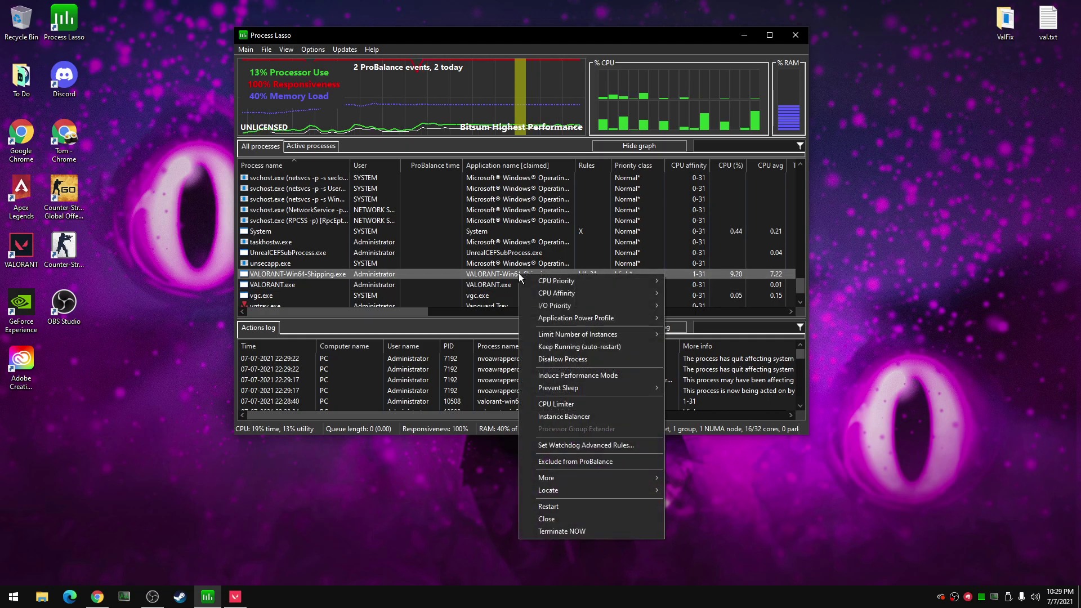
mouse_move(581, 298)
mouse_move(694, 294)
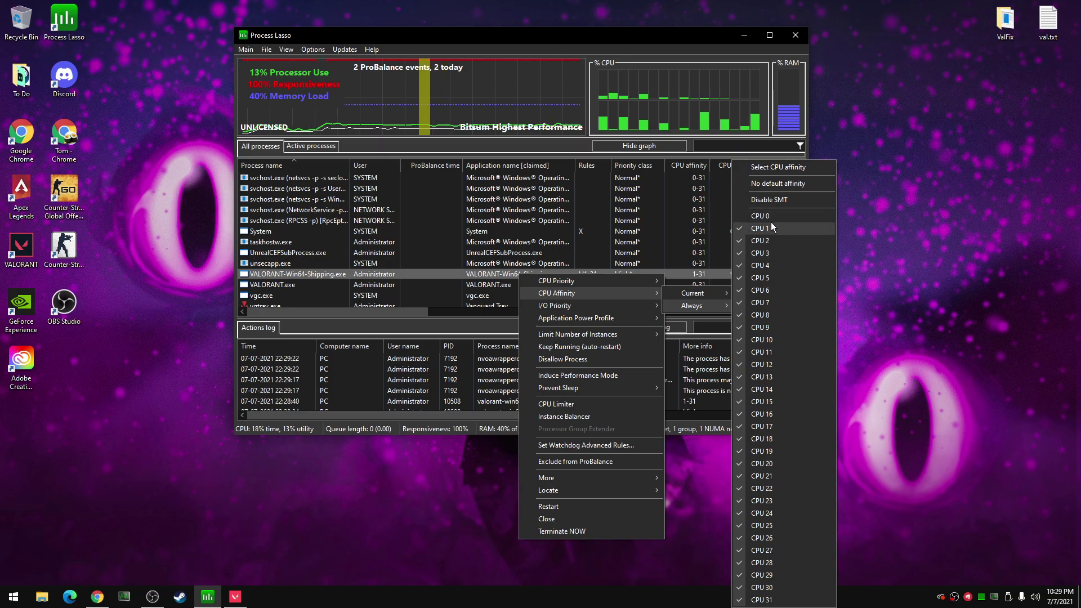
left_click(795, 254)
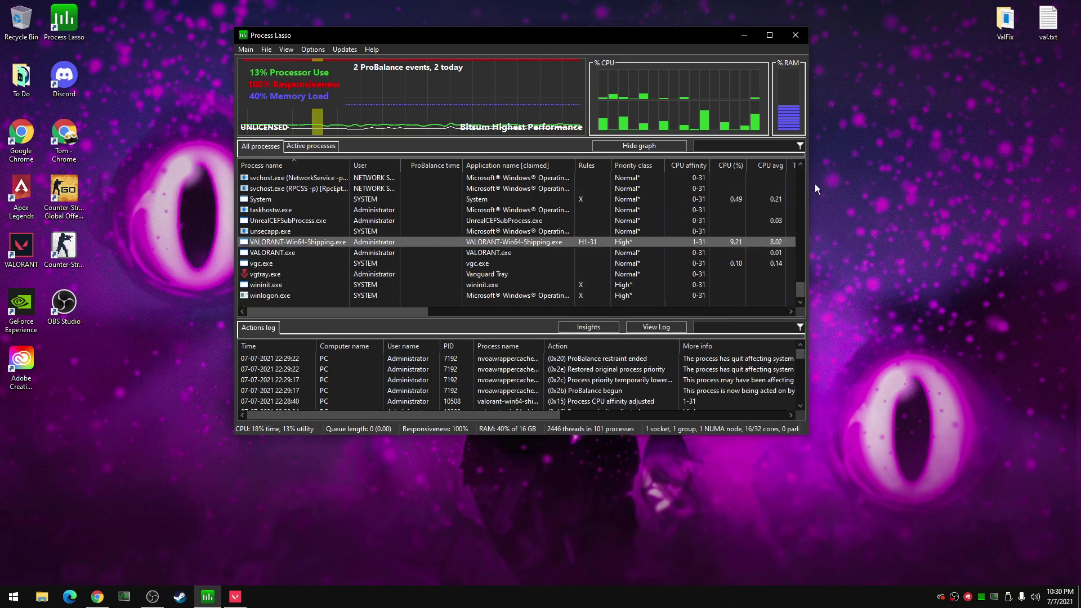
left_click(744, 35)
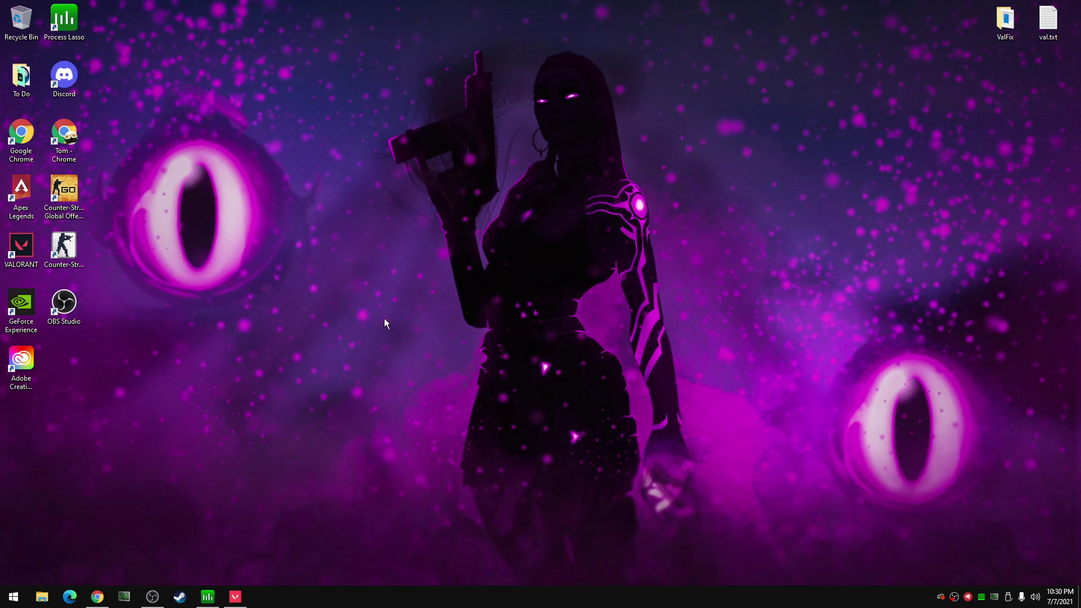
- Open Task Manager's startup apps and disable Creative Cloud Desktop
right_click(547, 596)
left_click(594, 536)
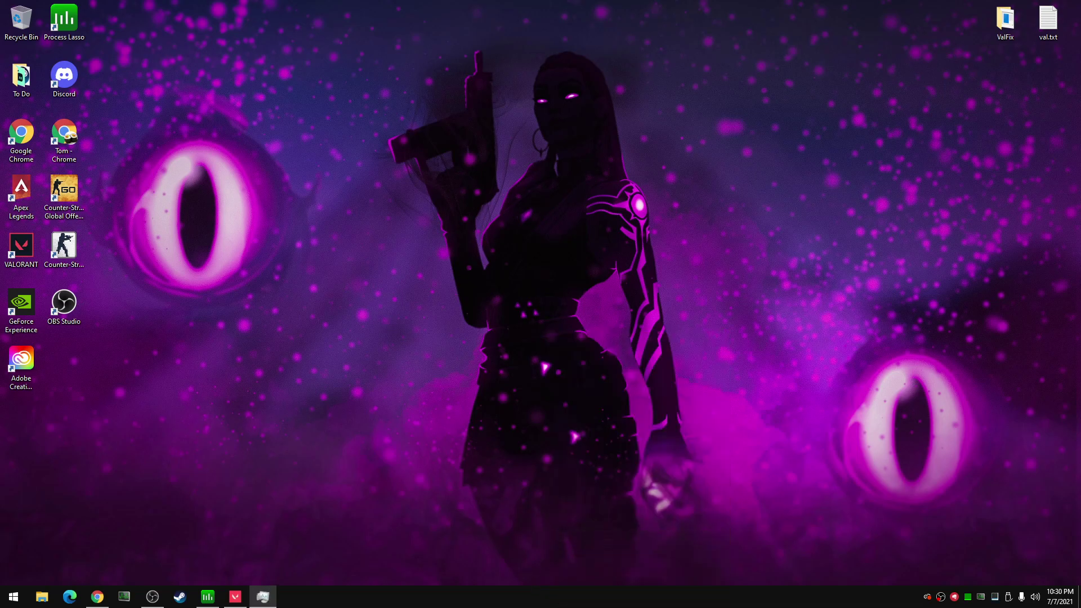
left_click(457, 105)
left_click(434, 214)
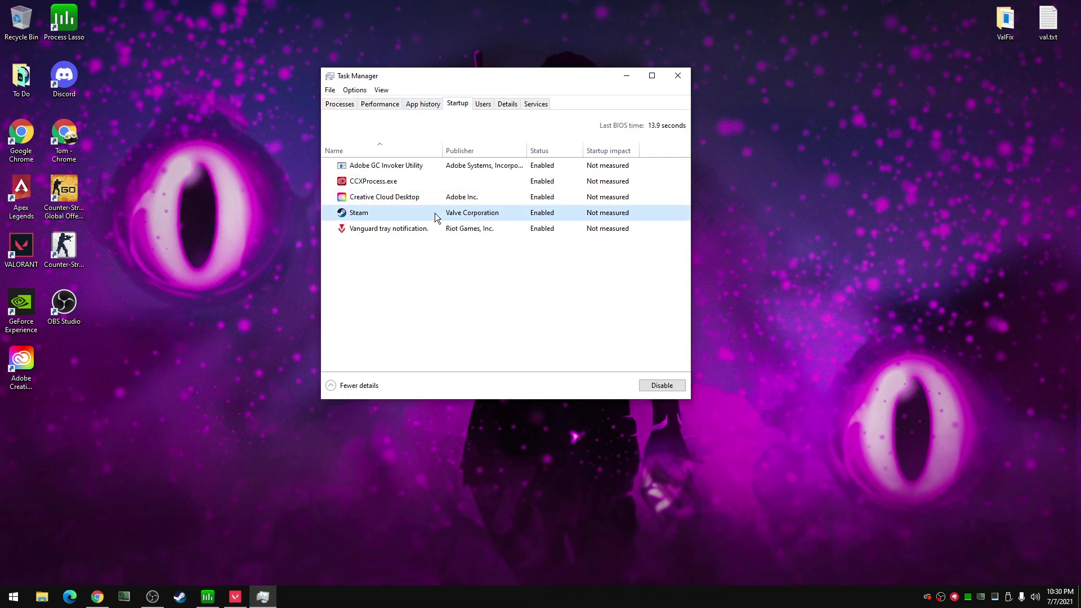
left_click(528, 198)
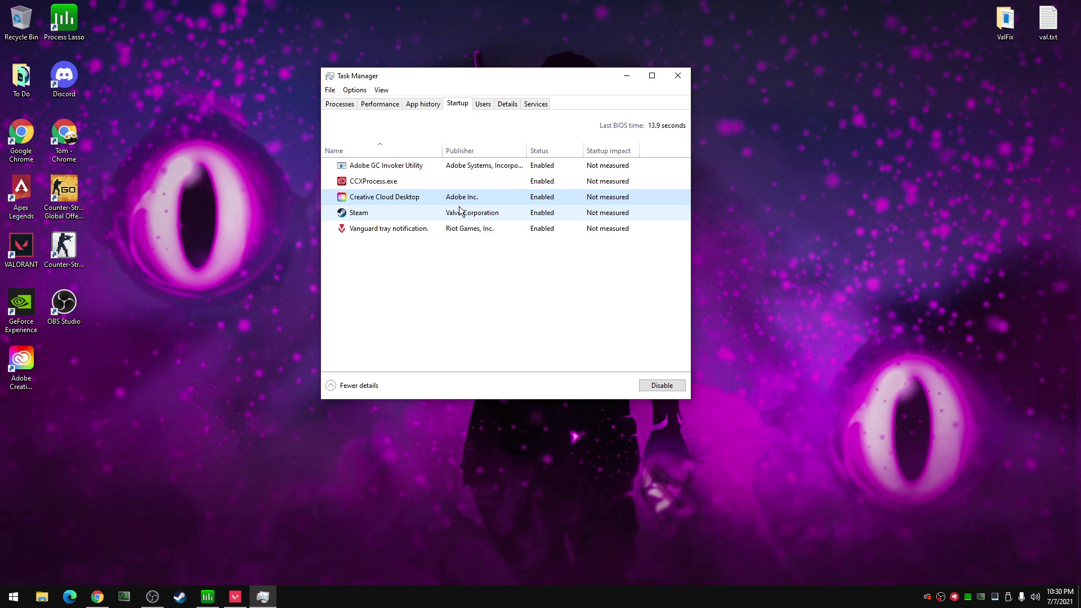
key("alt+a")
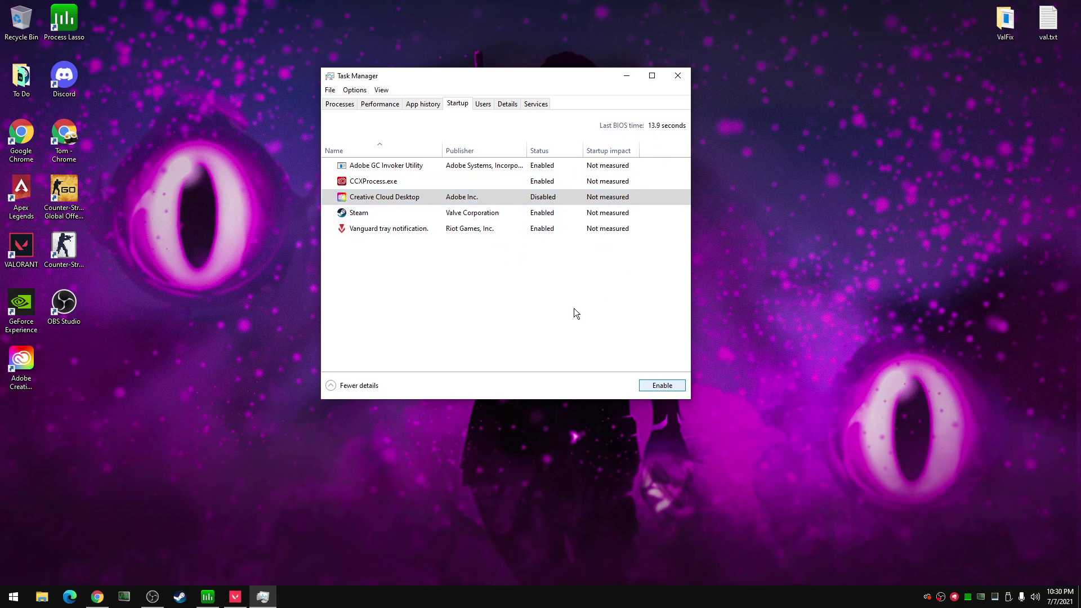
- Disable Steam, CCXProcess and Adobe GC Invoker Utility at startup
left_click(512, 214)
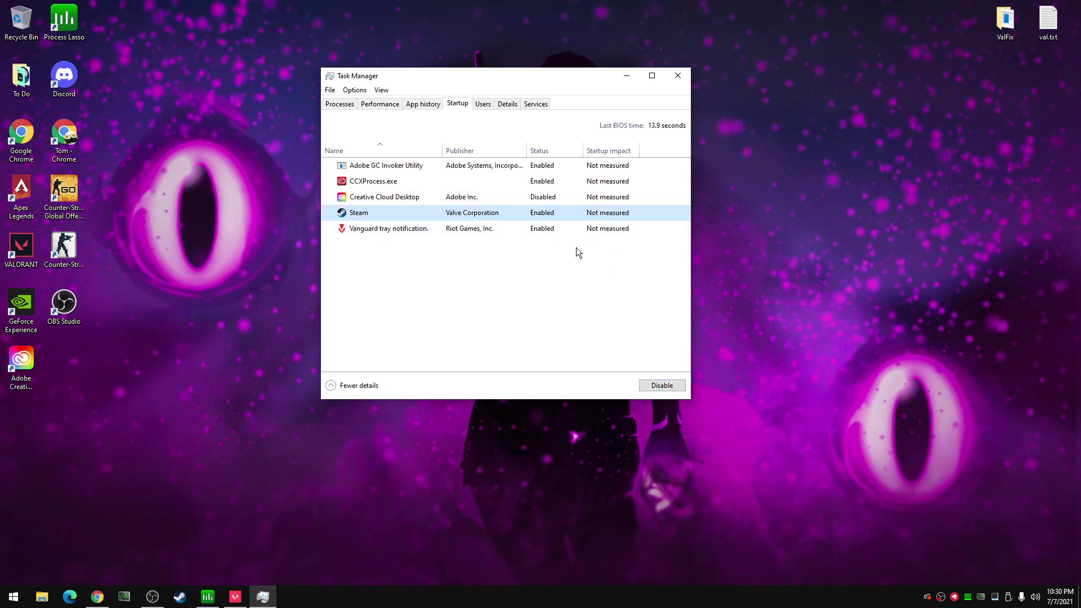
key("Tab")
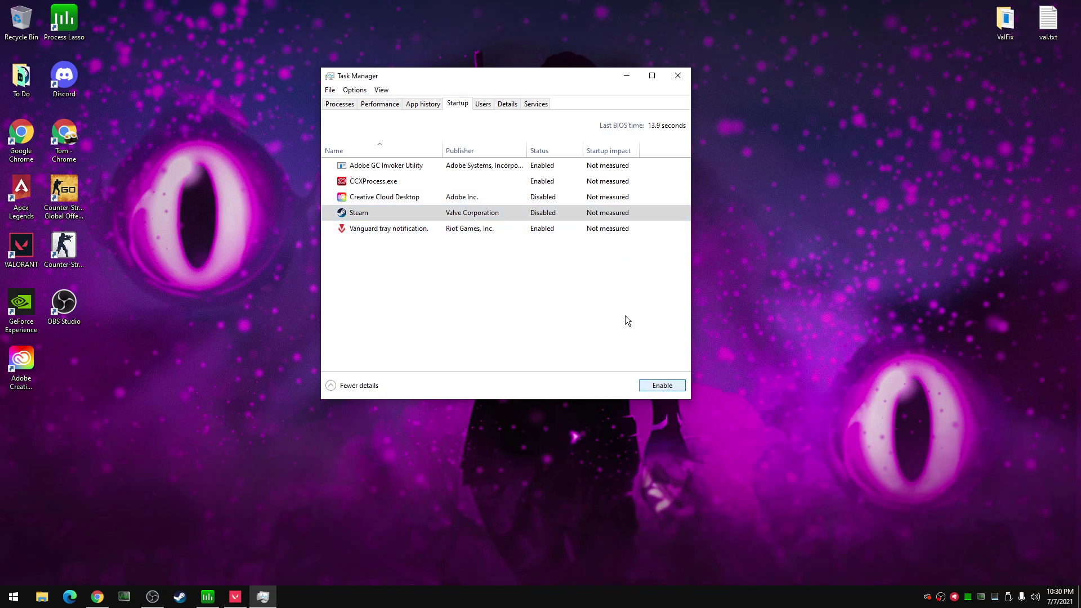
left_click(394, 183)
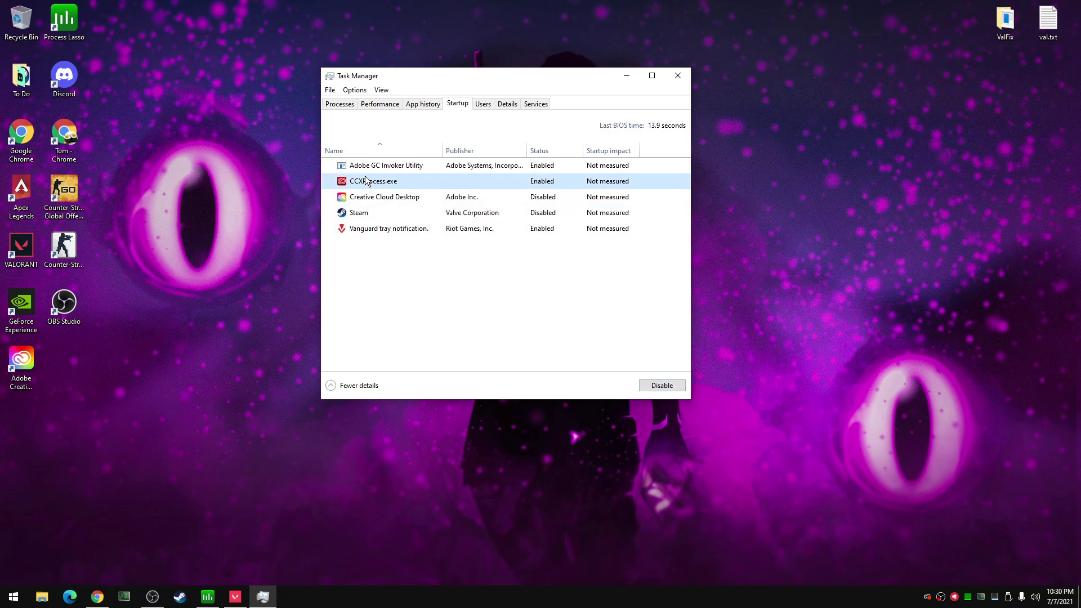
key("Up")
key("Down")
key("Down")
left_click(423, 186)
left_click(662, 385)
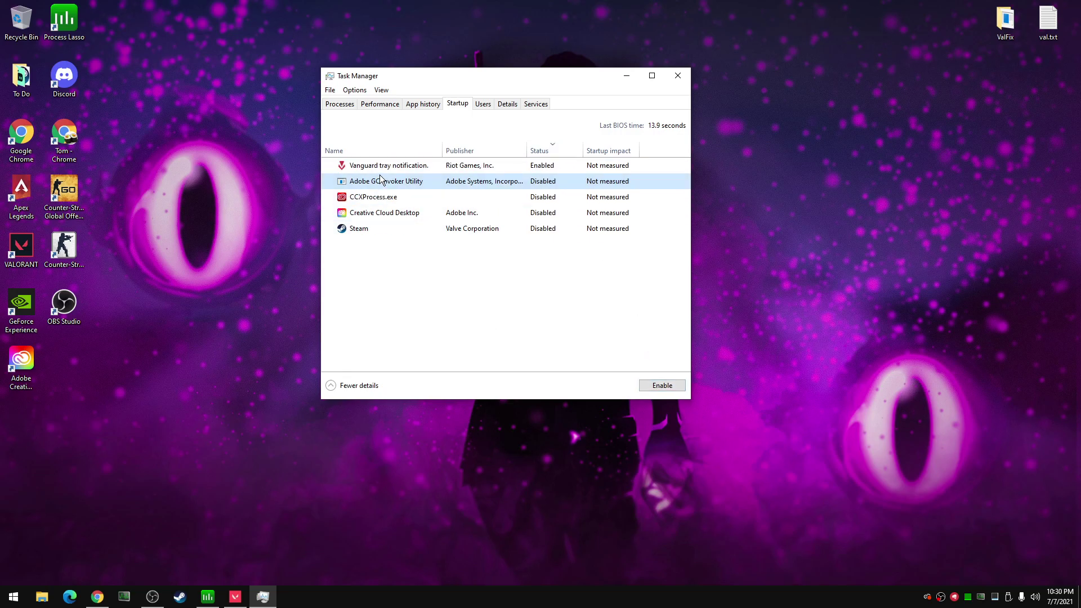
left_click(462, 167)
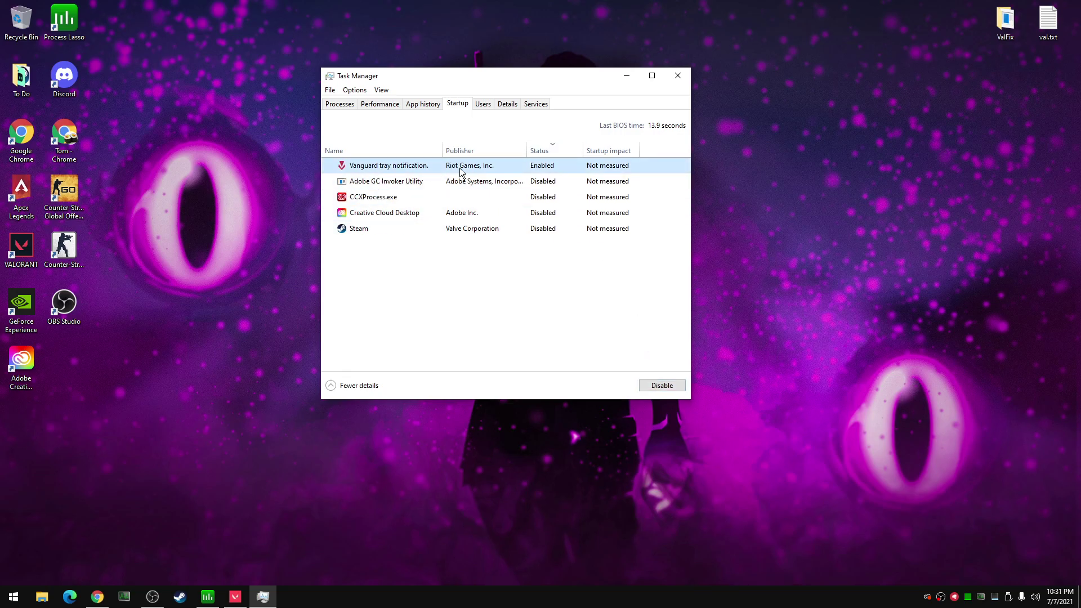
left_click(673, 331)
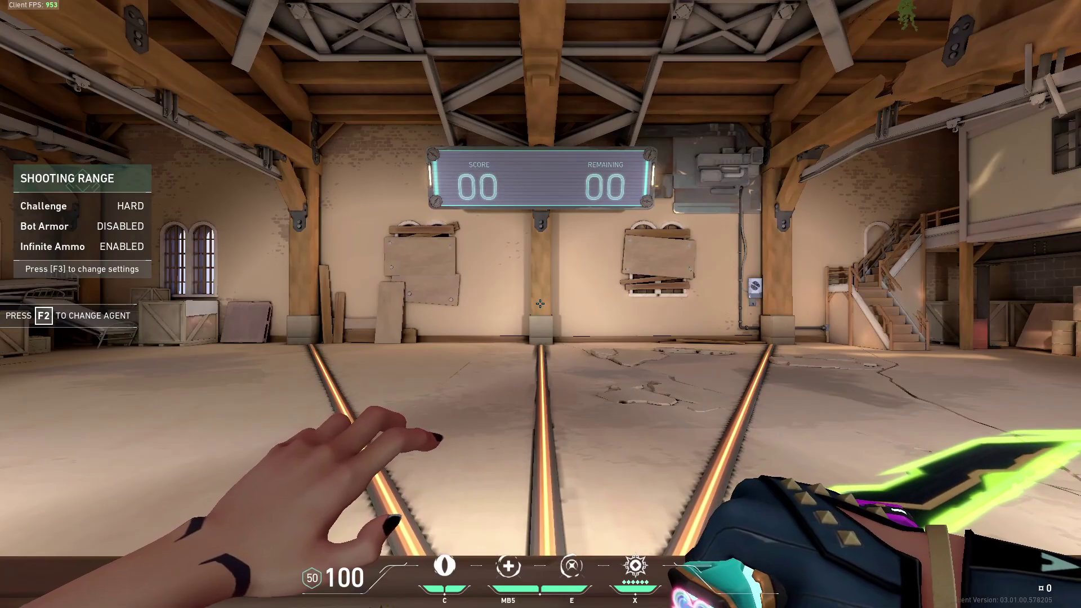
- Open VALORANT's General settings and scroll down to the Other options
key("Escape")
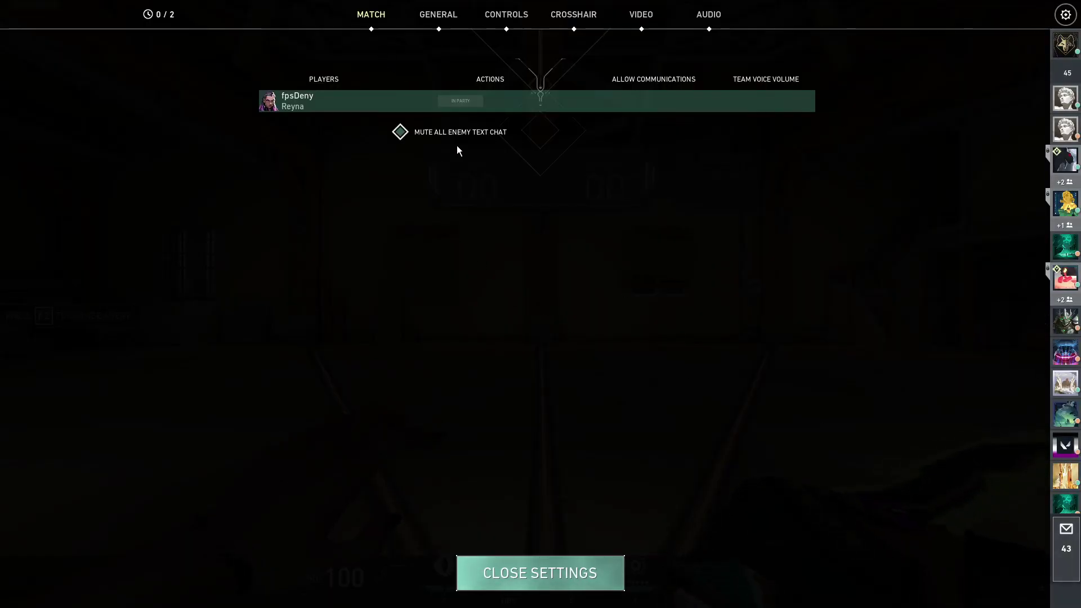
left_click(466, 12)
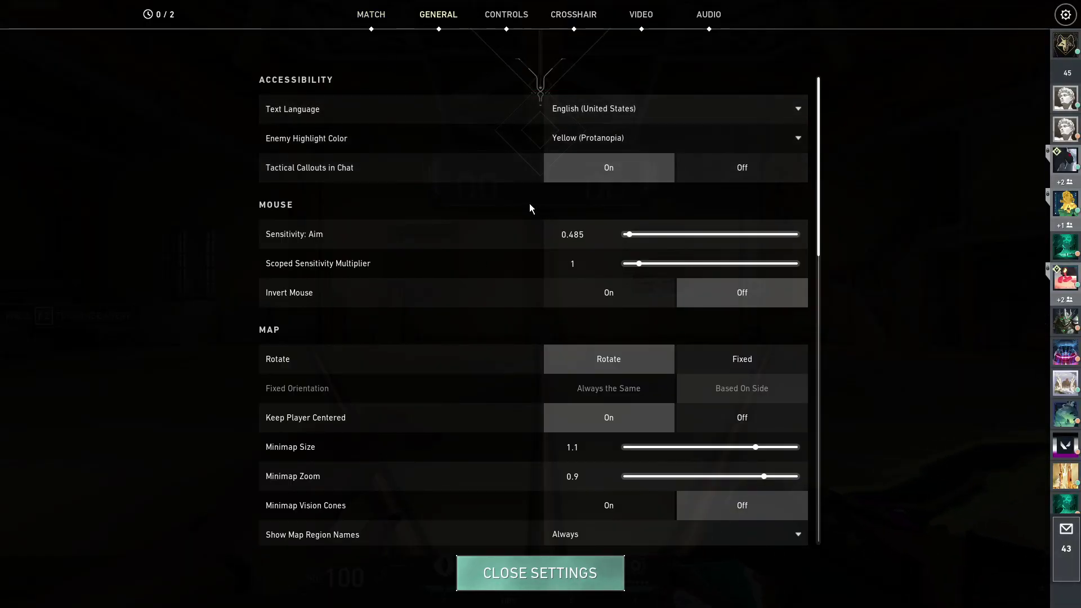
scroll(529, 248, "down", 6)
scroll(563, 327, "down", 4)
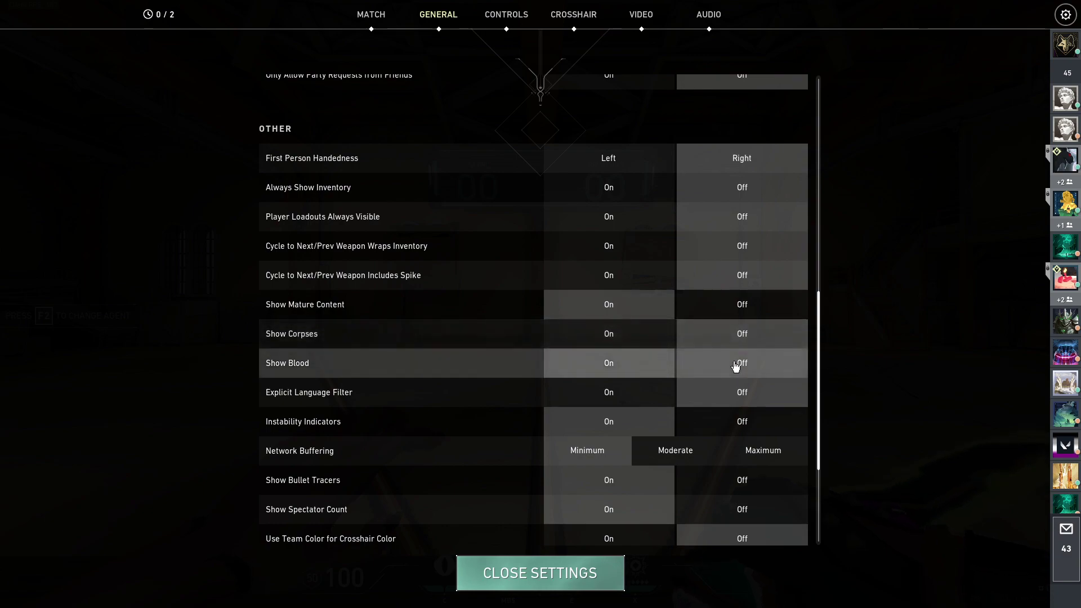
- Turn Show Corpses on and leave Show Blood on, then go to Video settings
left_click(736, 362)
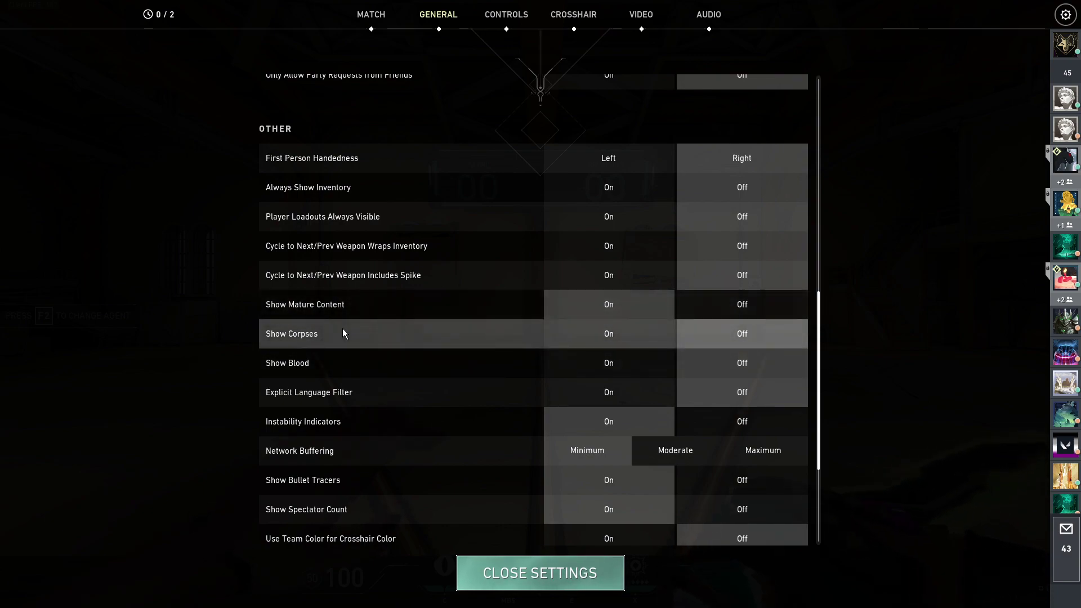
left_click(614, 337)
left_click(618, 356)
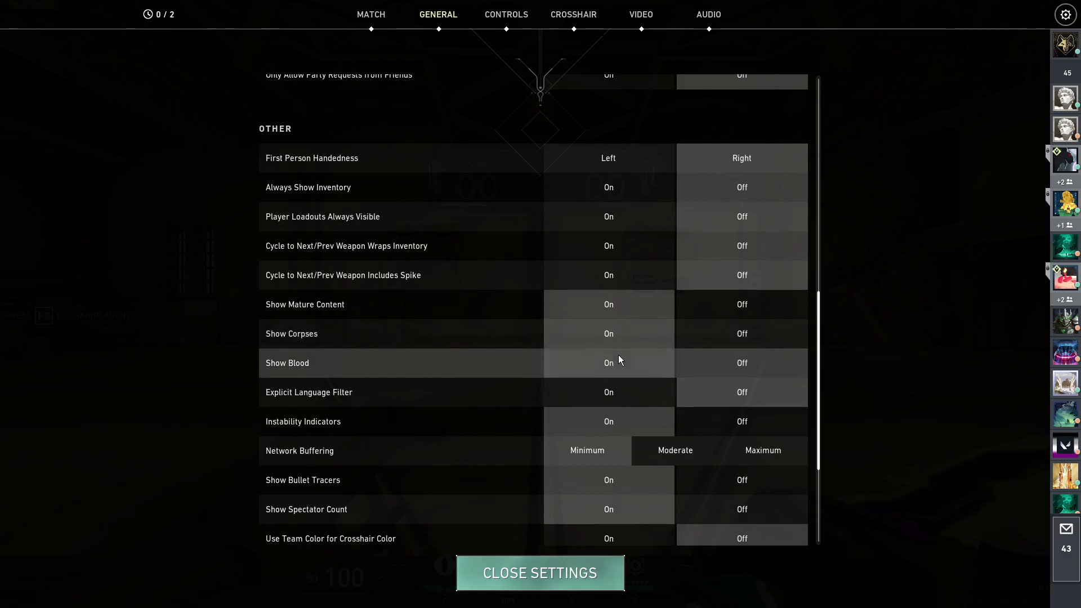
left_click(748, 355)
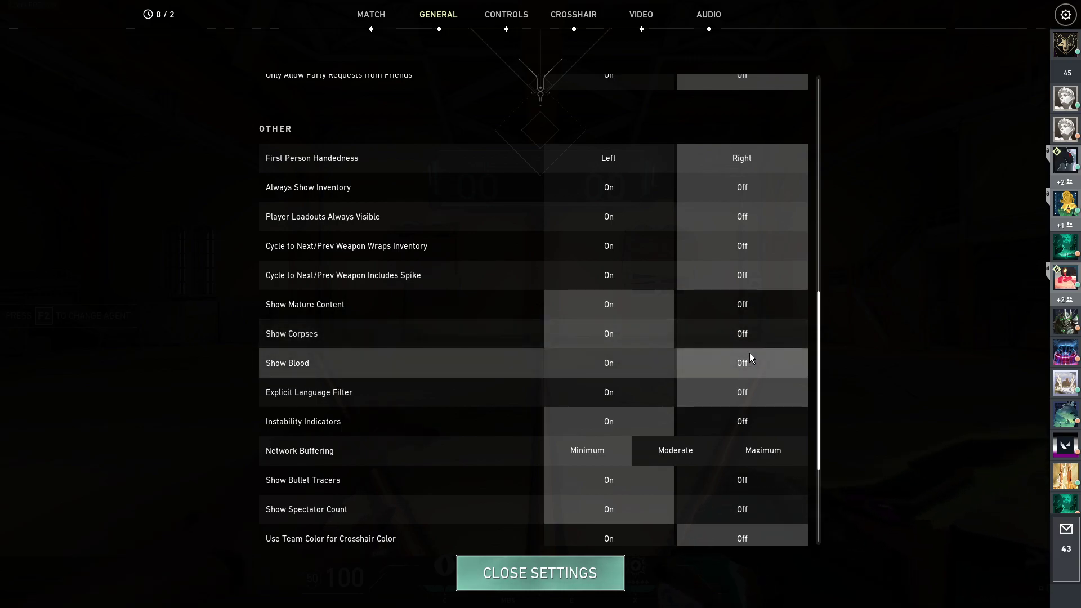
left_click(572, 362)
scroll(555, 354, "down", 2)
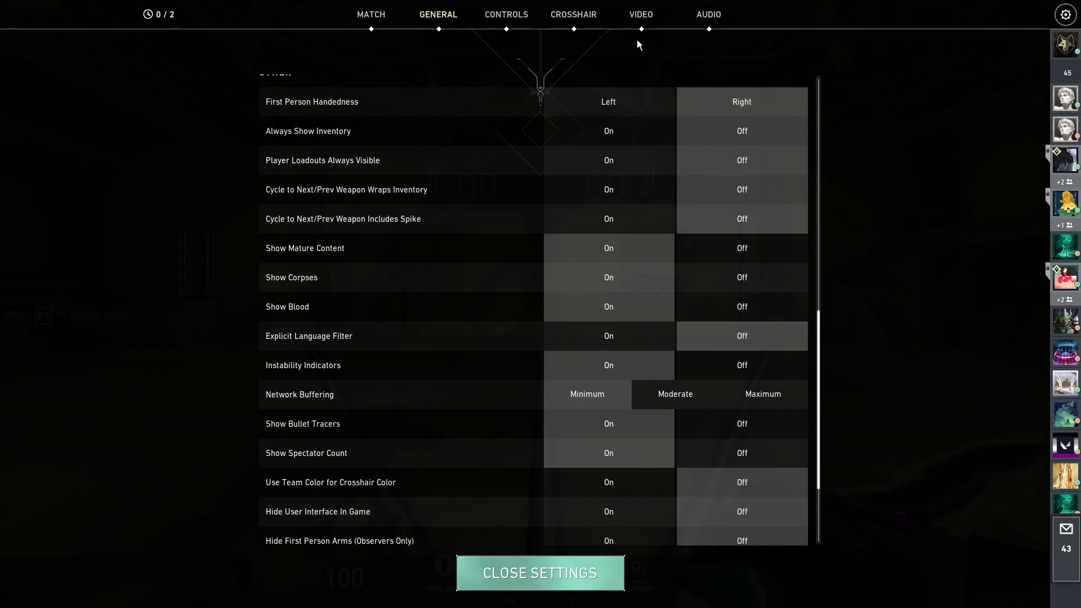
left_click(641, 15)
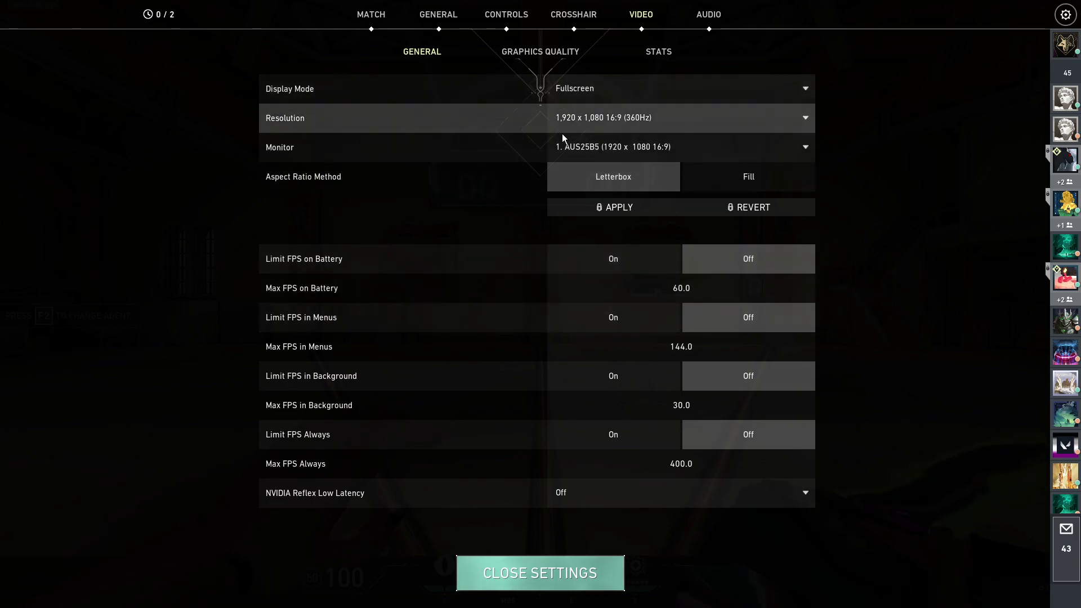
- Check the Resolution, Display Mode and NVIDIA Reflex options, keeping Fullscreen and Reflex Off
left_click(675, 124)
left_click(642, 117)
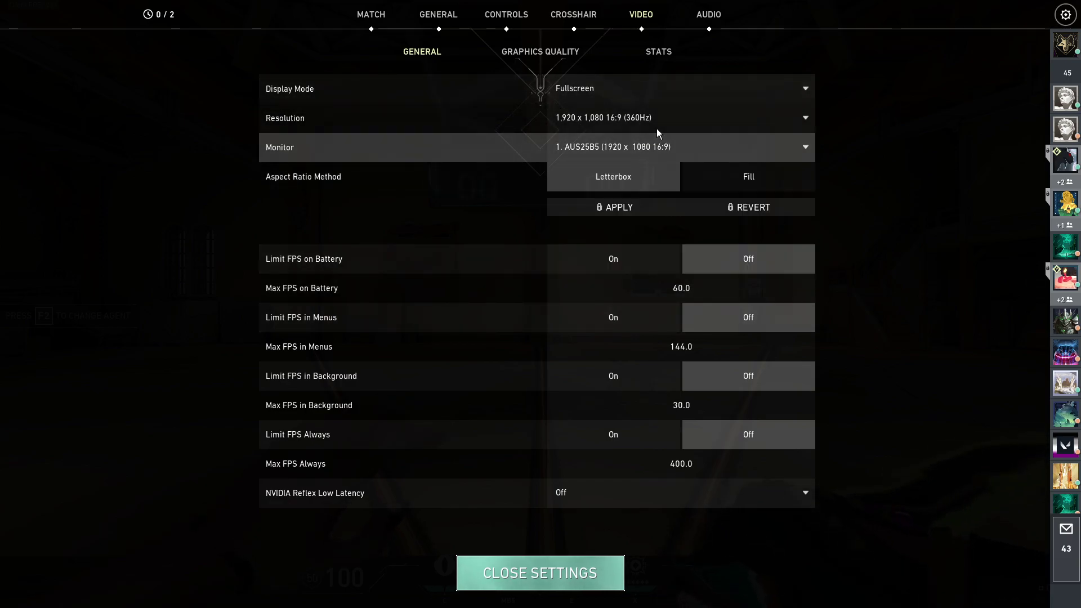
left_click(588, 97)
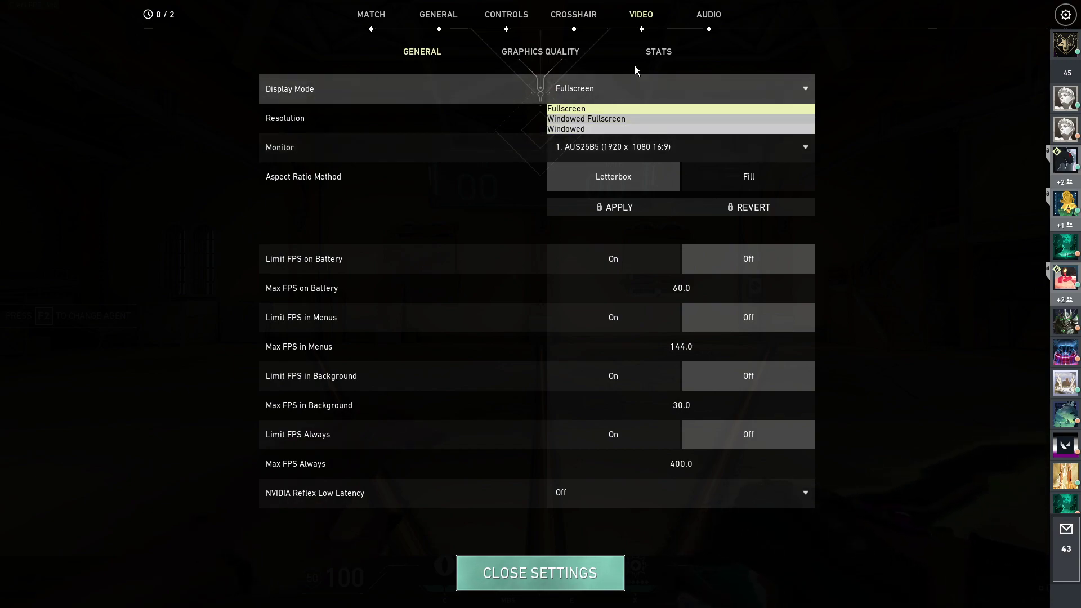
left_click(577, 107)
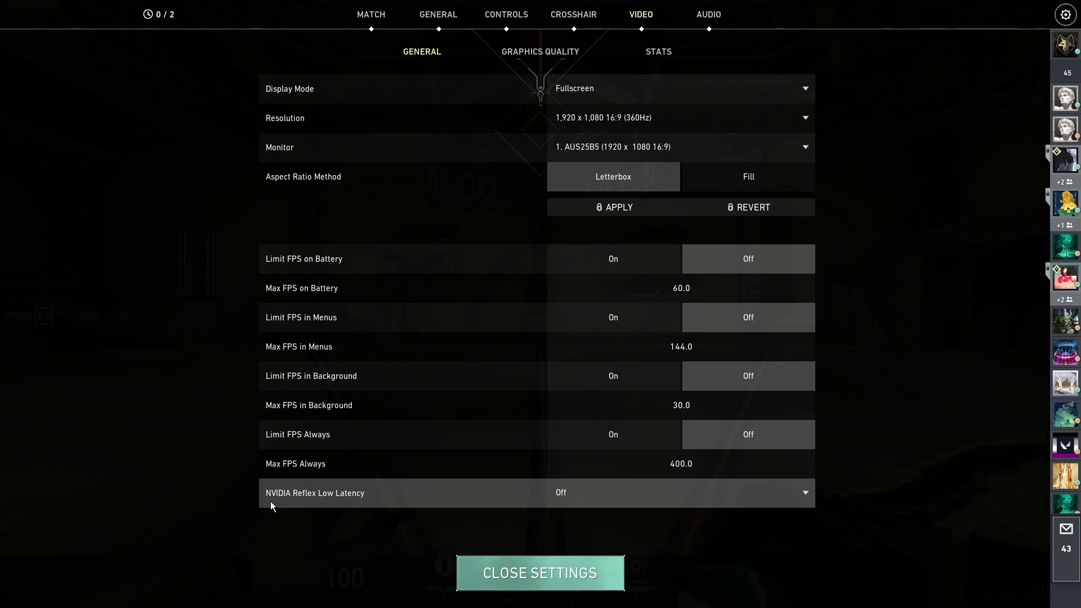
left_click(594, 499)
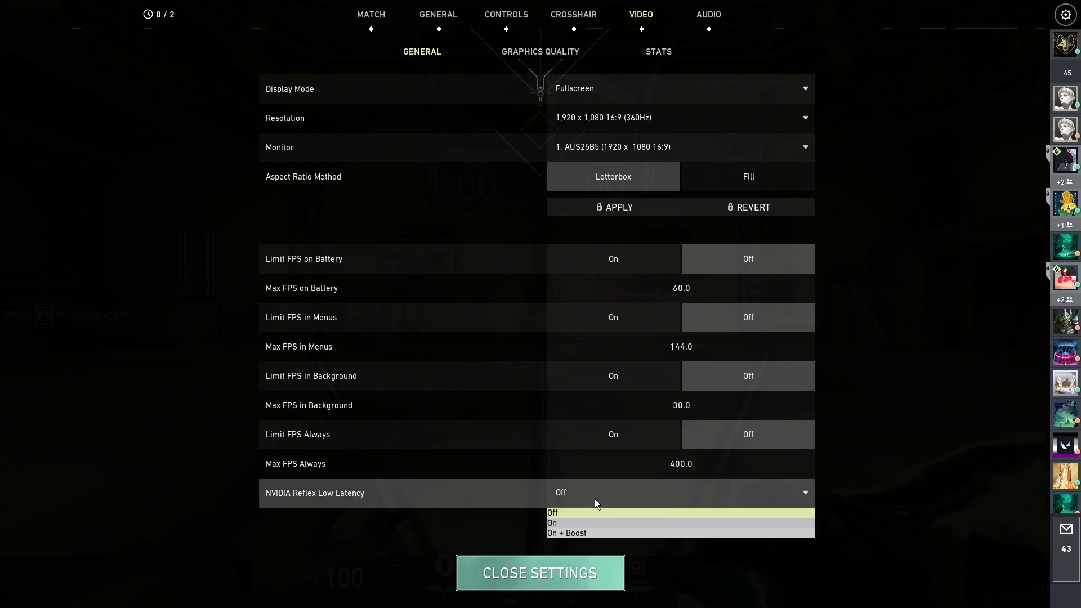
left_click(595, 499)
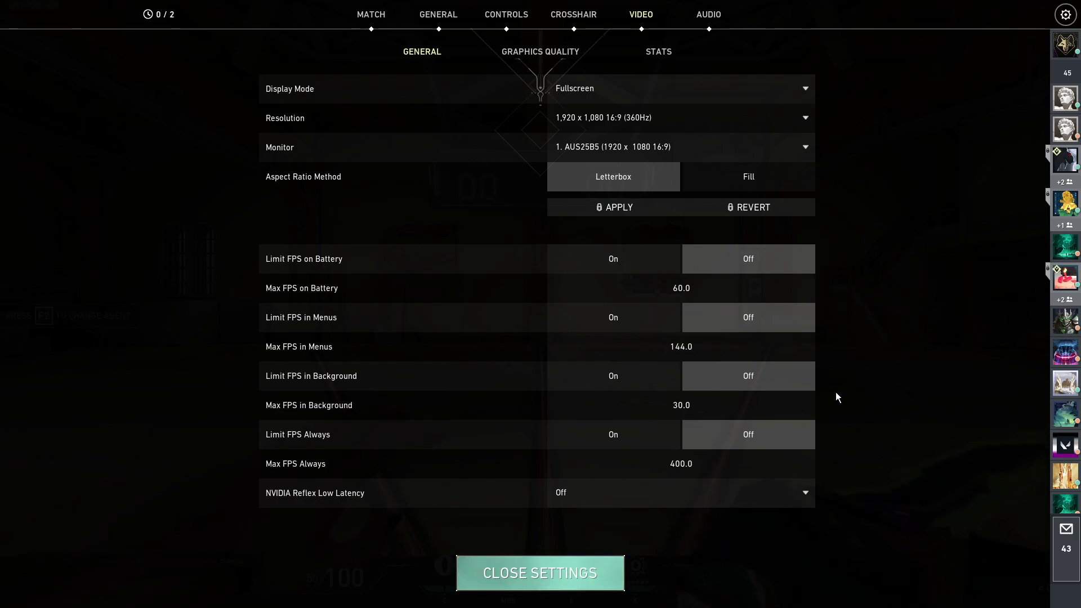
- Look through the Graphics Quality, Stats and Audio settings pages
left_click(528, 65)
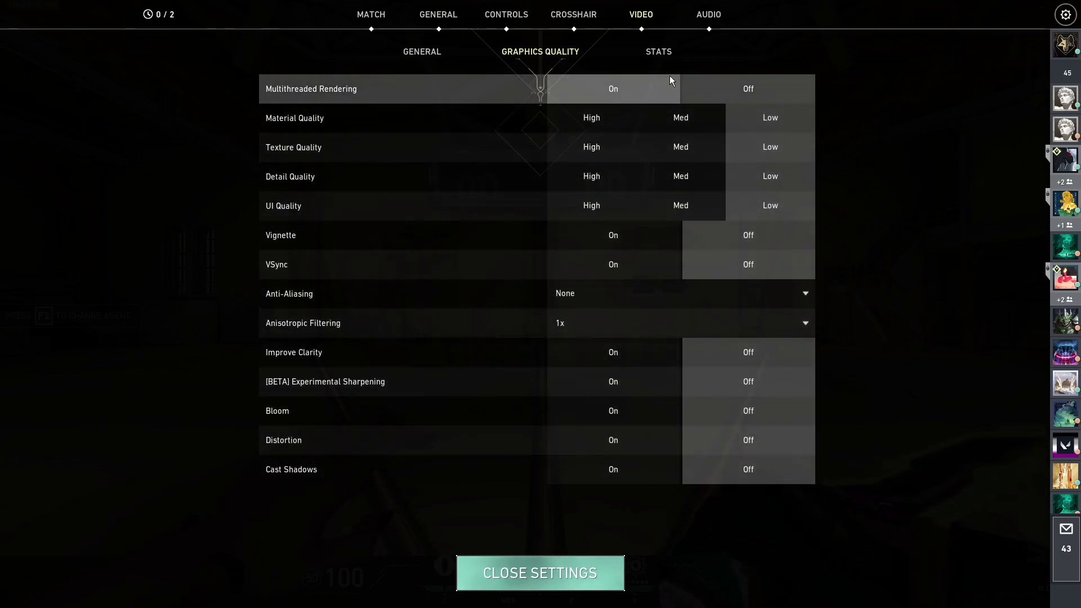
left_click(658, 51)
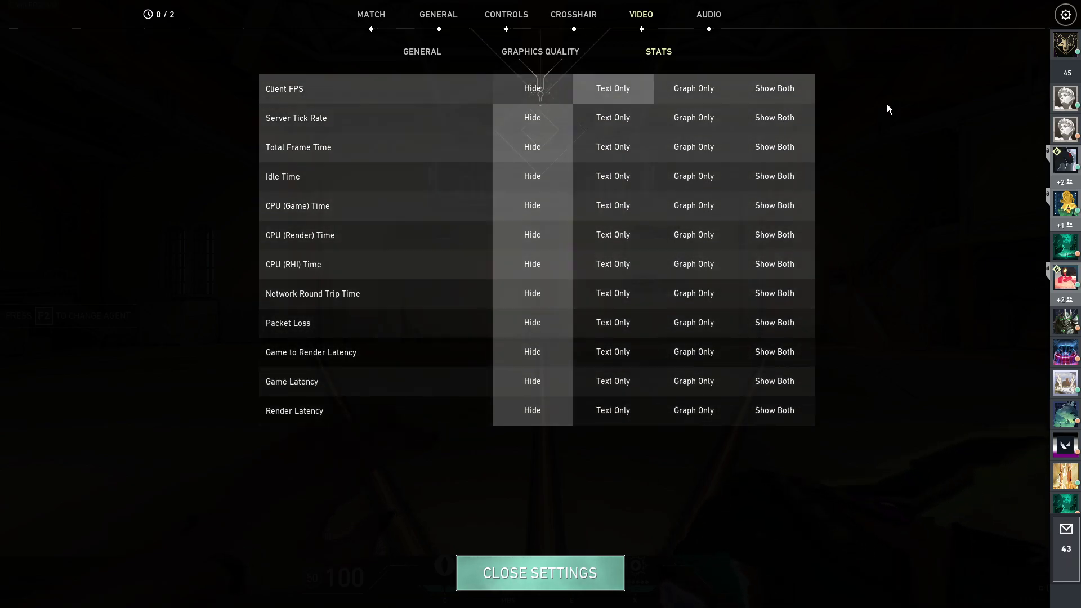
left_click(709, 14)
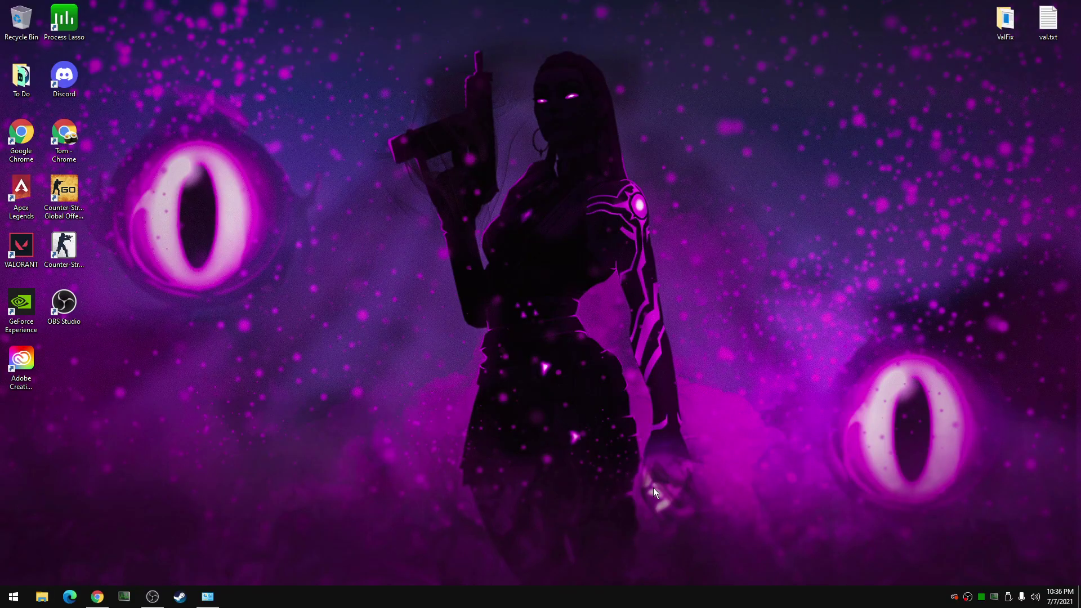
- Find ParkControl through a Start menu search for 'parkl' and launch it
left_click(12, 596)
type("parkl")
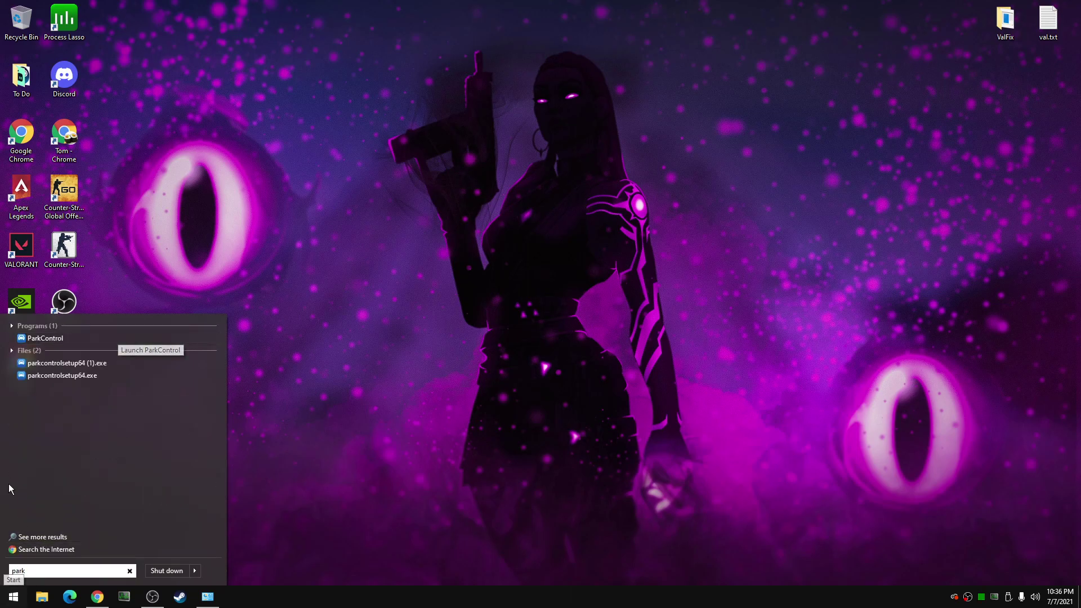
left_click(69, 336)
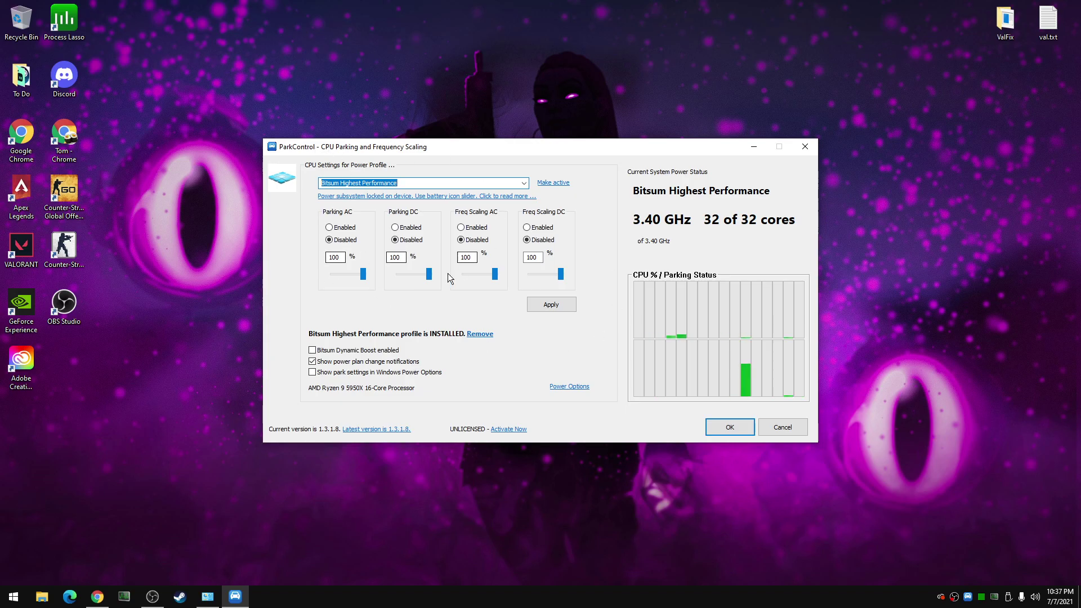
- Apply the core parking settings with Dynamic Boost off and make Bitsum Highest Performance active
left_click(344, 243)
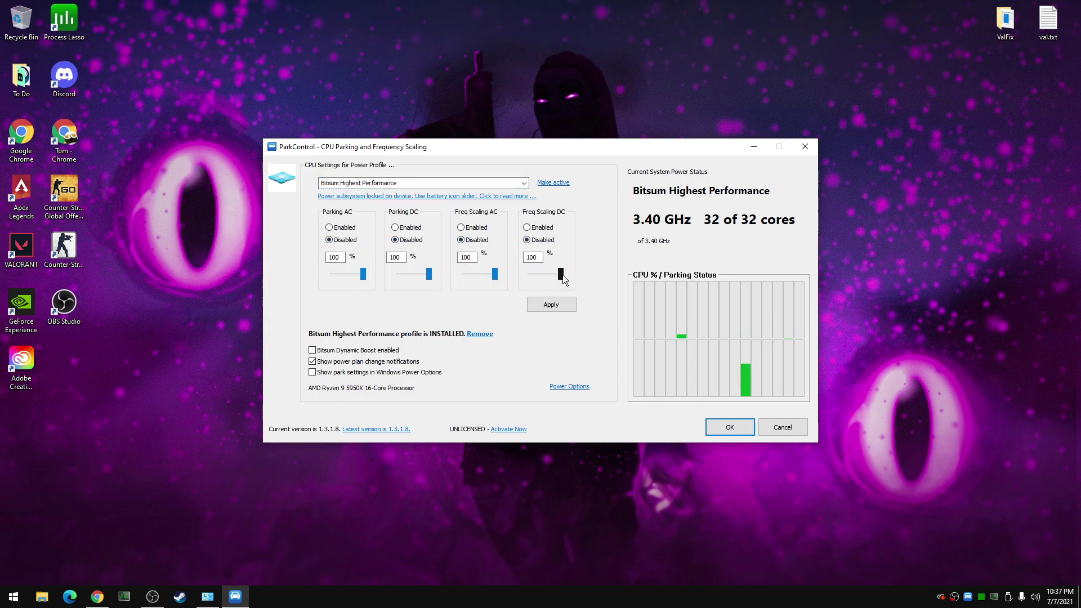
left_click(558, 309)
left_click(583, 311)
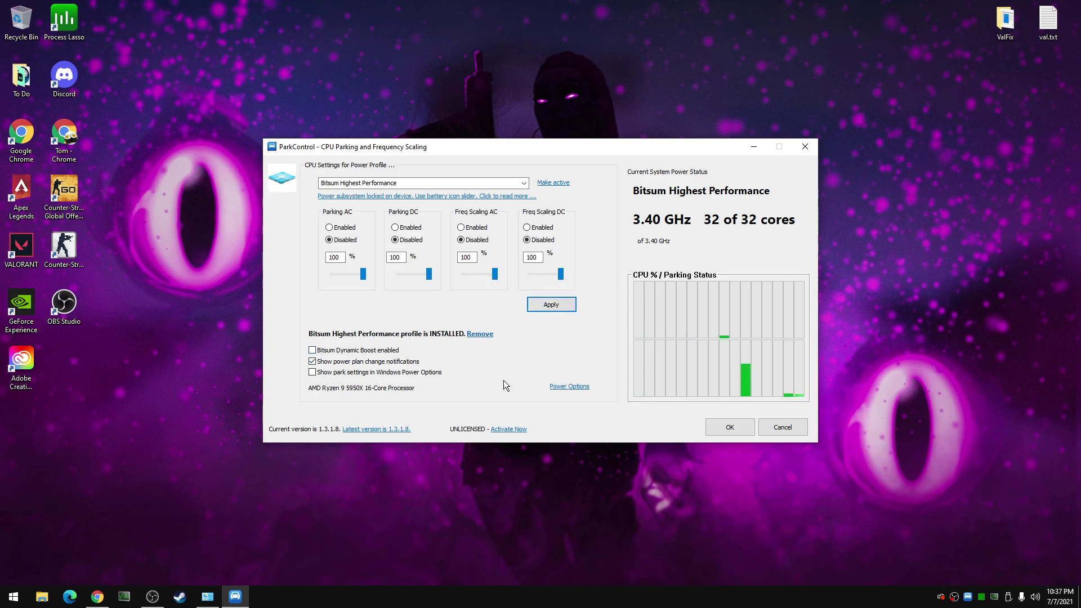
left_click(388, 350)
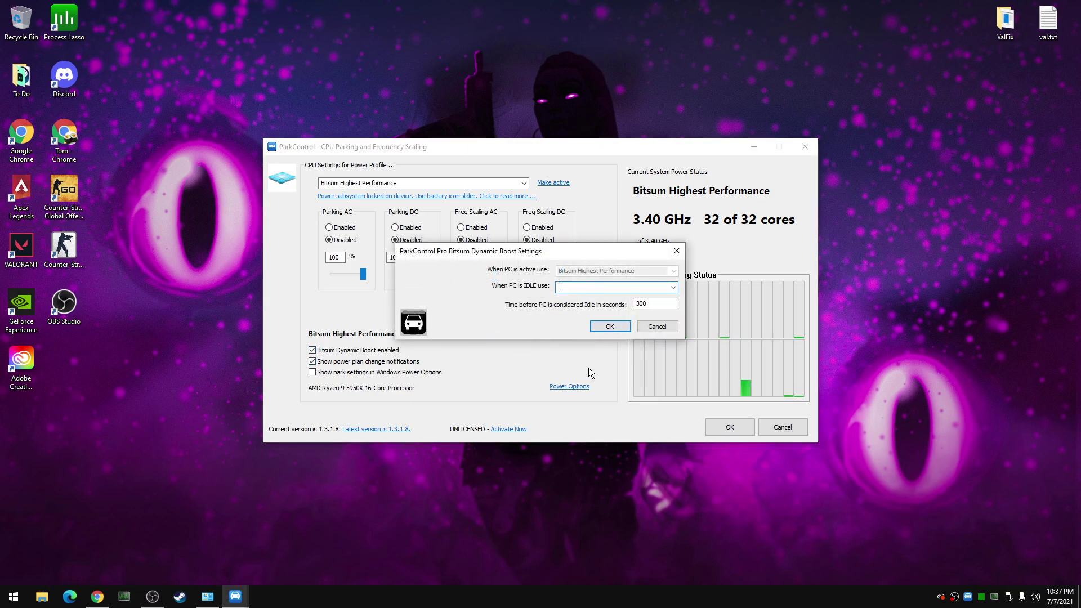
left_click(648, 327)
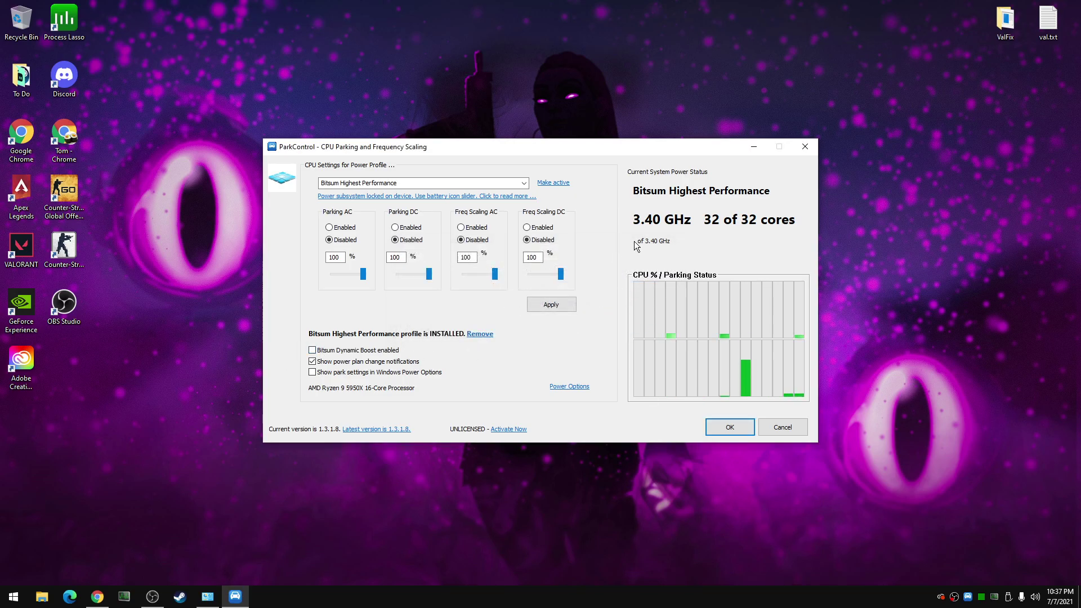
left_click(459, 182)
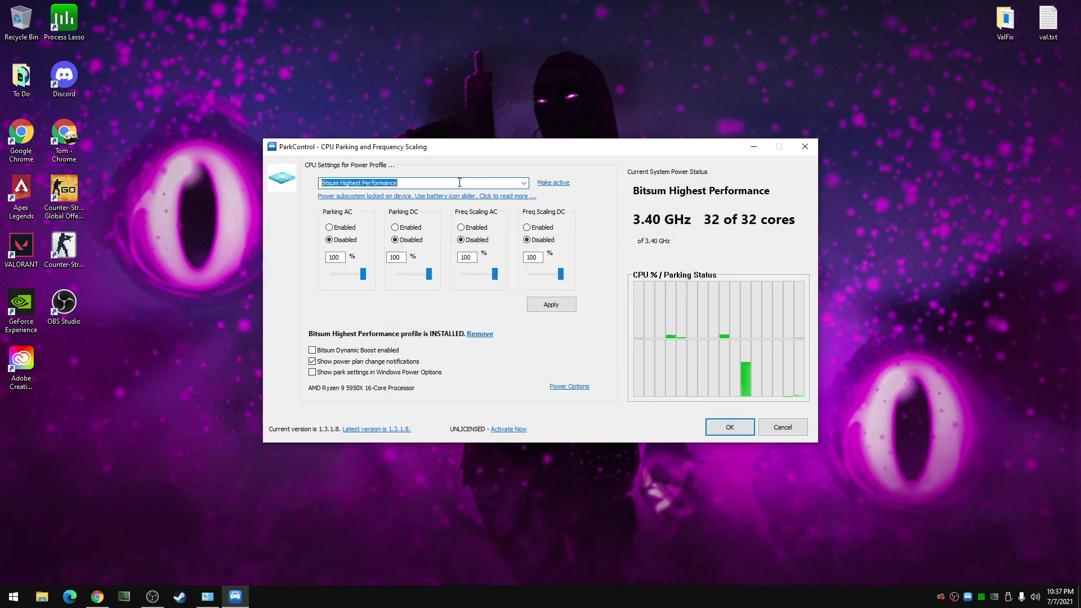
left_click(553, 182)
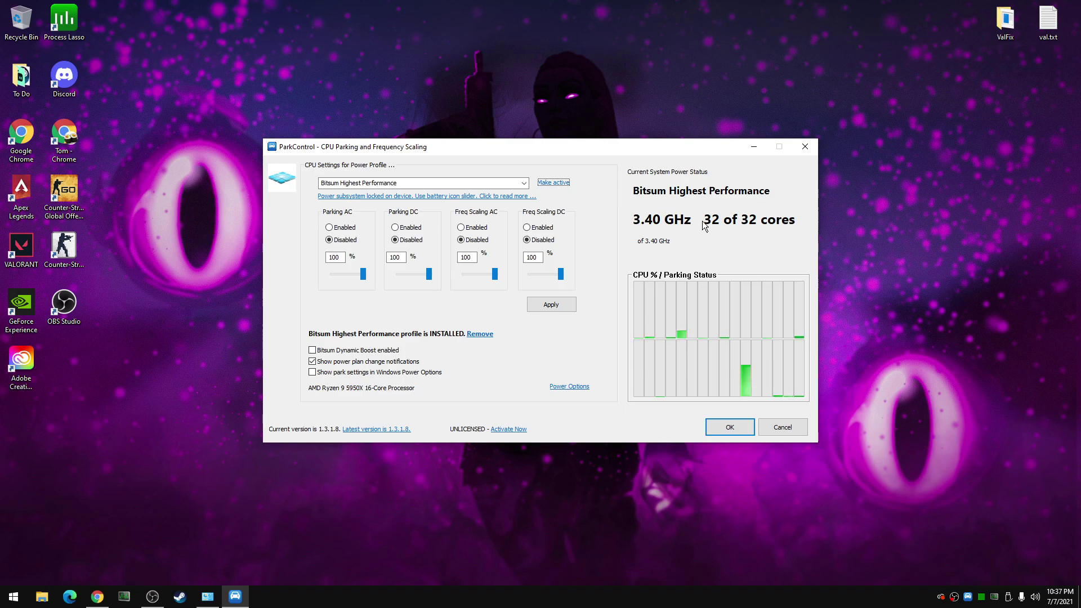
left_click(568, 387)
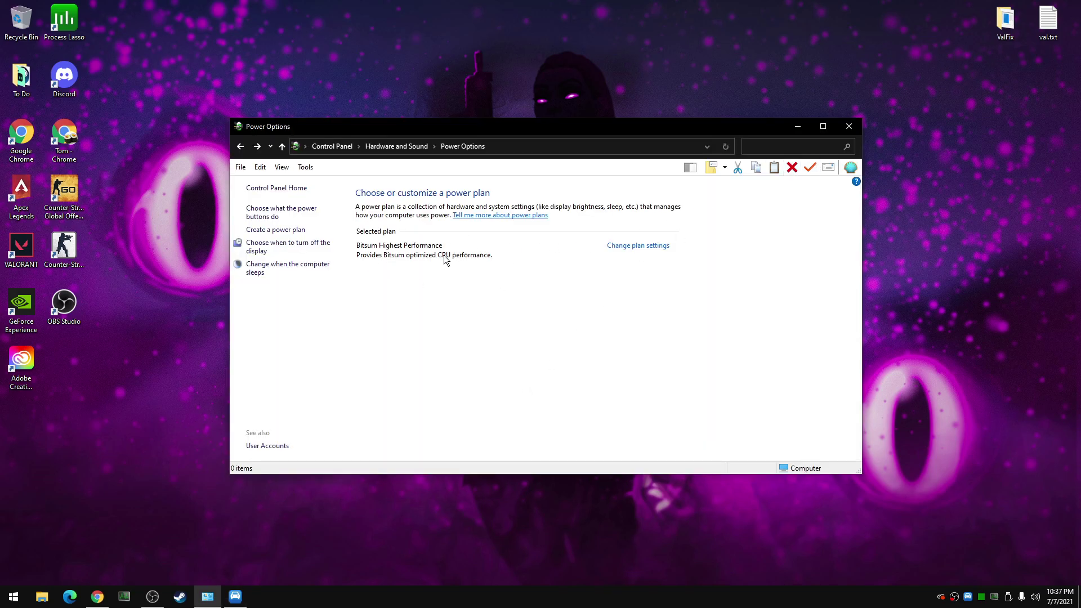
left_click_drag(458, 134, 601, 141)
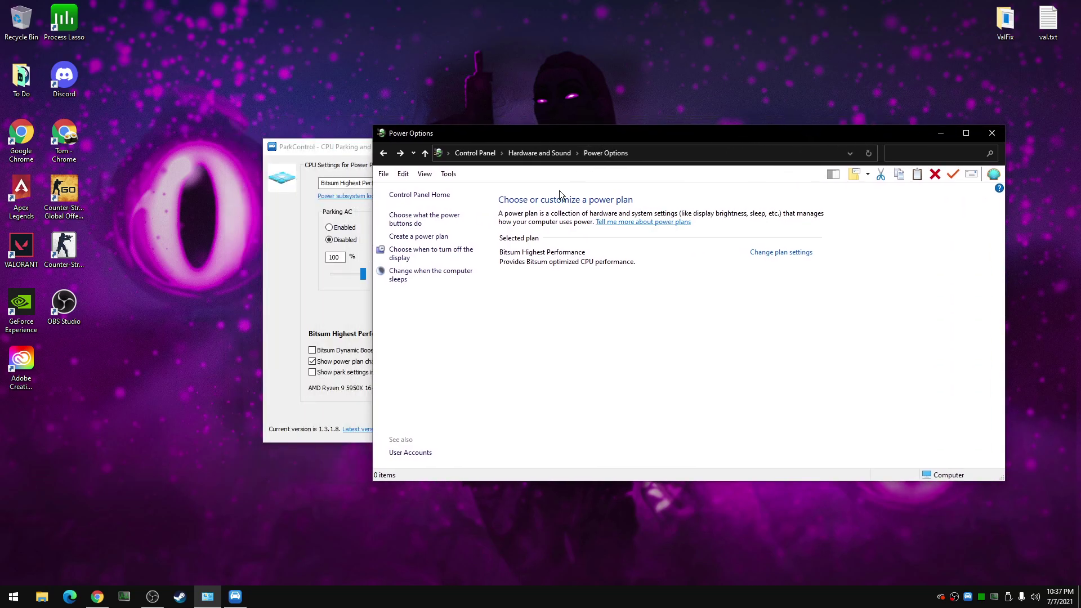
left_click(546, 155)
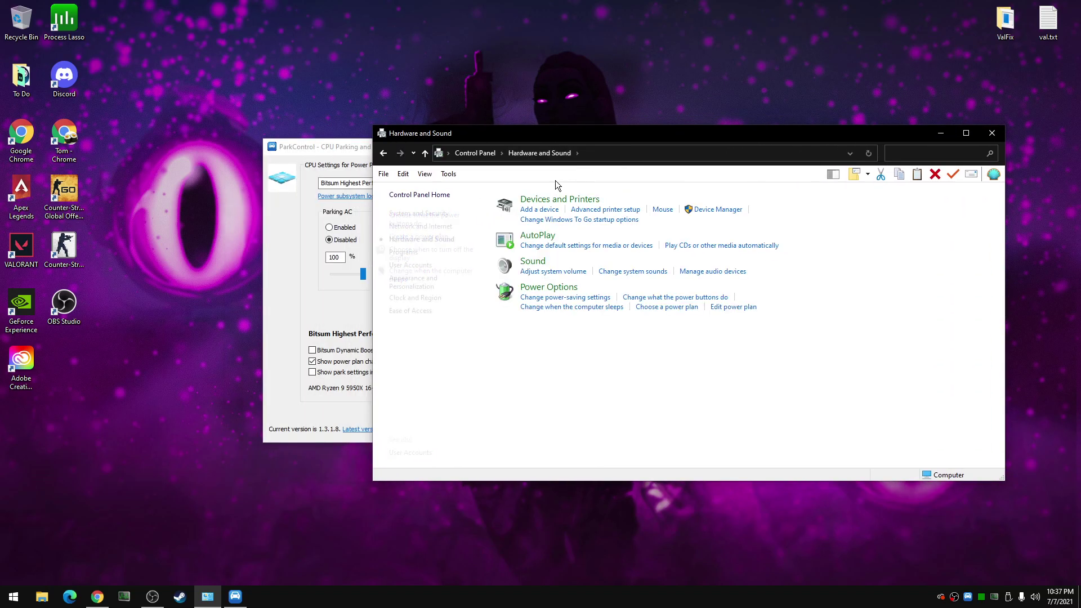
left_click(566, 288)
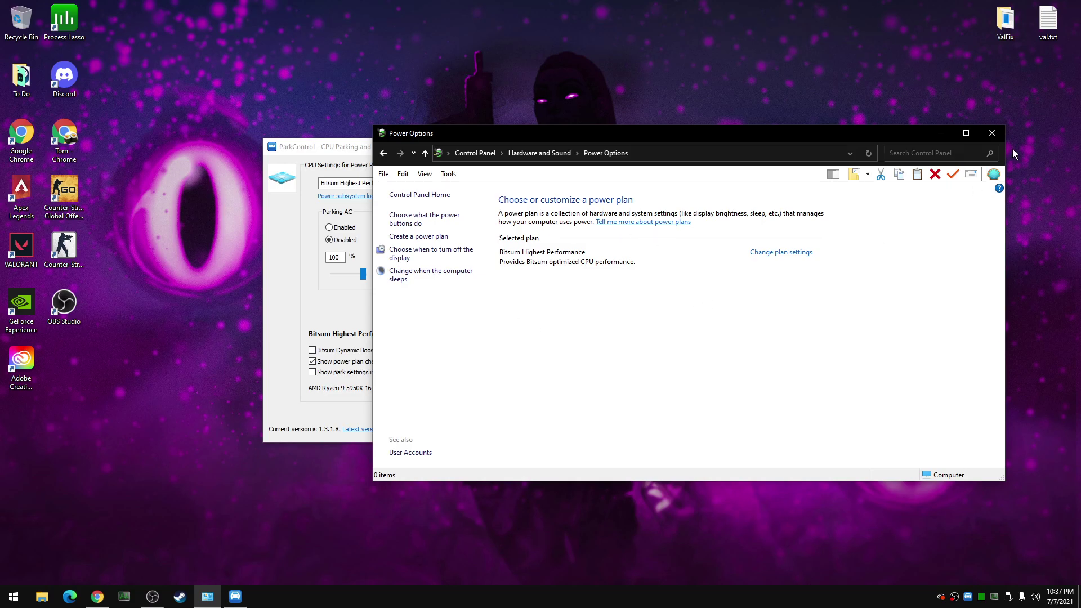
- Close the Power Options window, returning to ParkControl
left_click(989, 134)
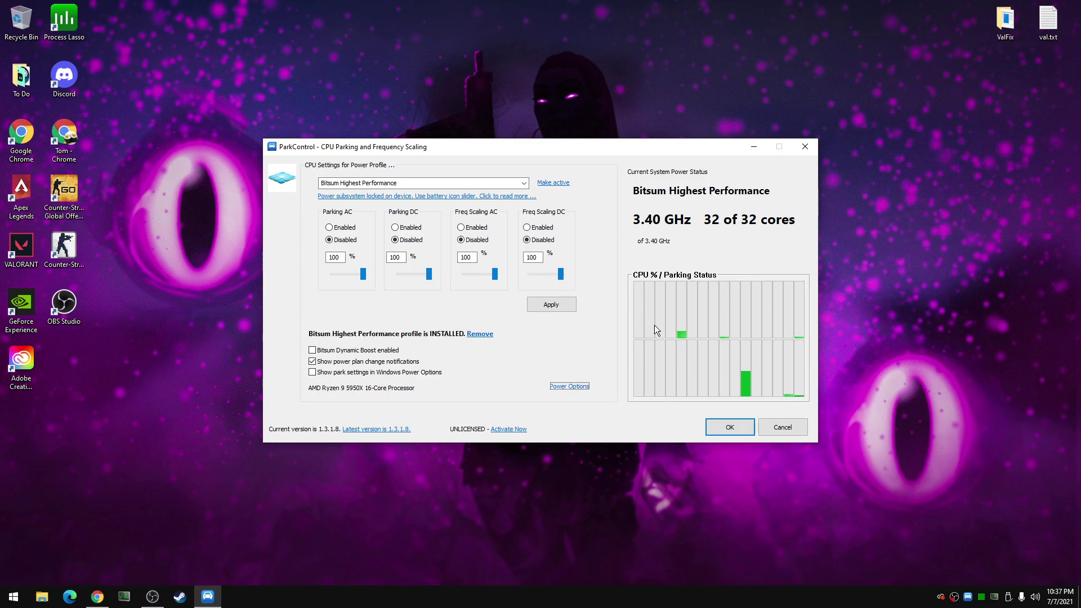